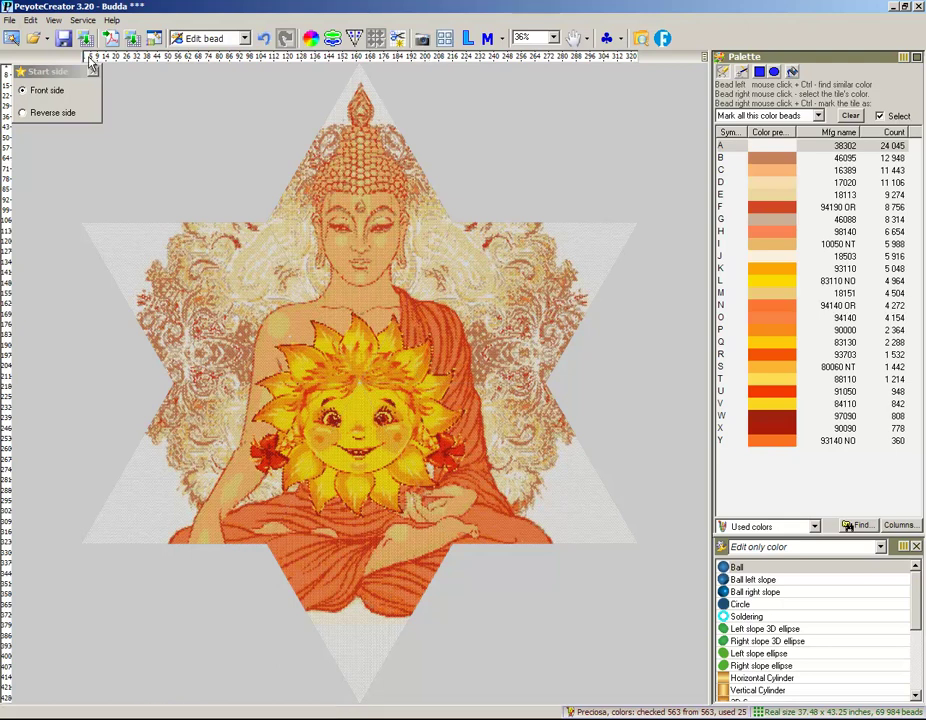
# Clear the current design and start a new project with a geometric beadwork.
pyautogui.click(8, 20)
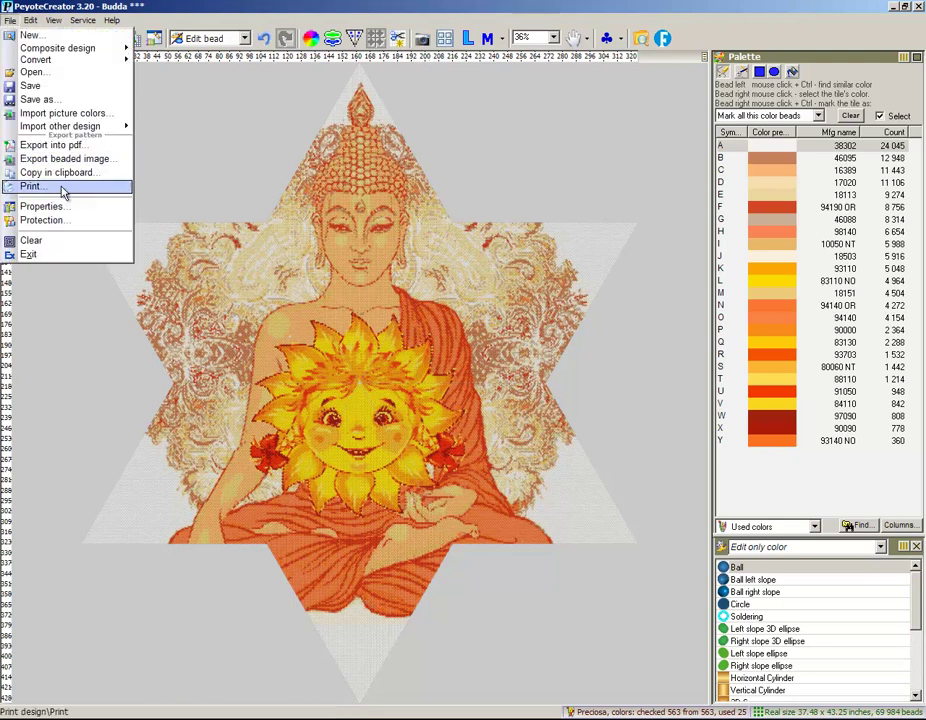
pyautogui.click(40, 241)
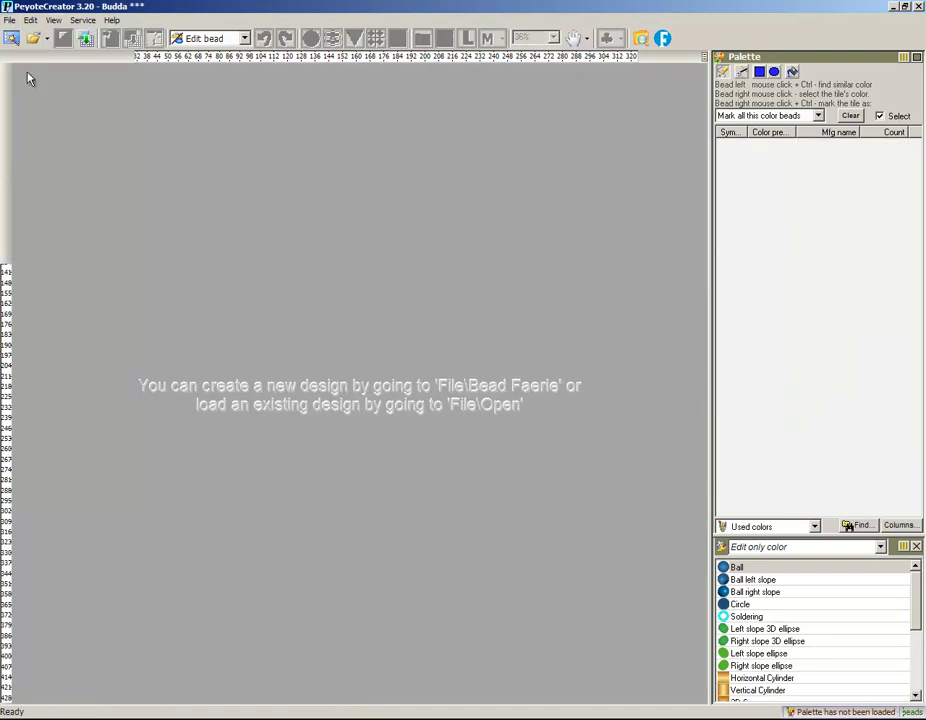
pyautogui.click(12, 39)
pyautogui.click(12, 39)
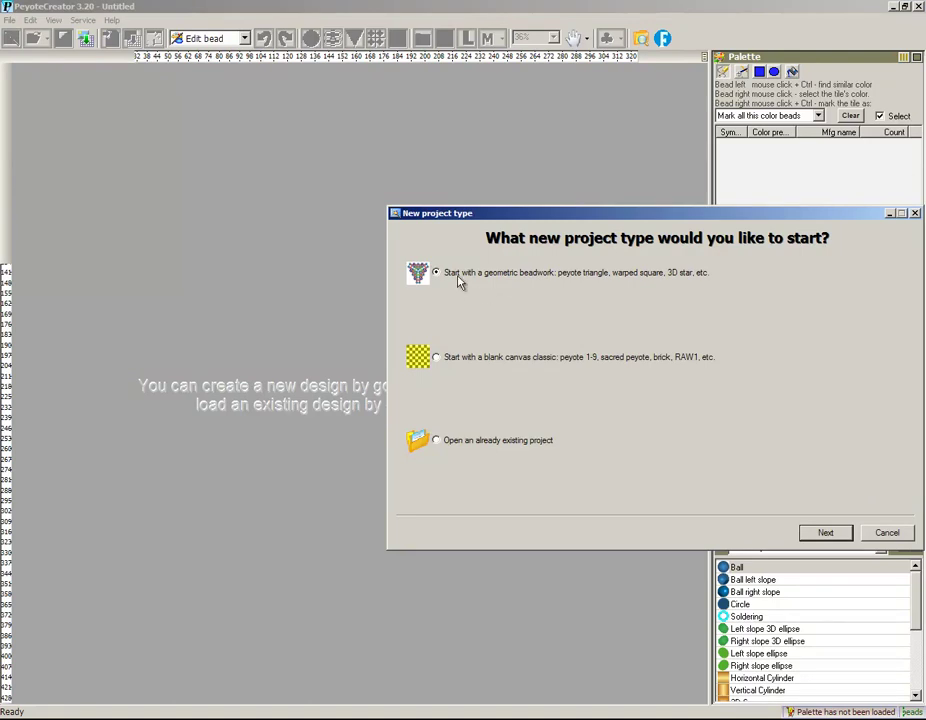
pyautogui.click(826, 534)
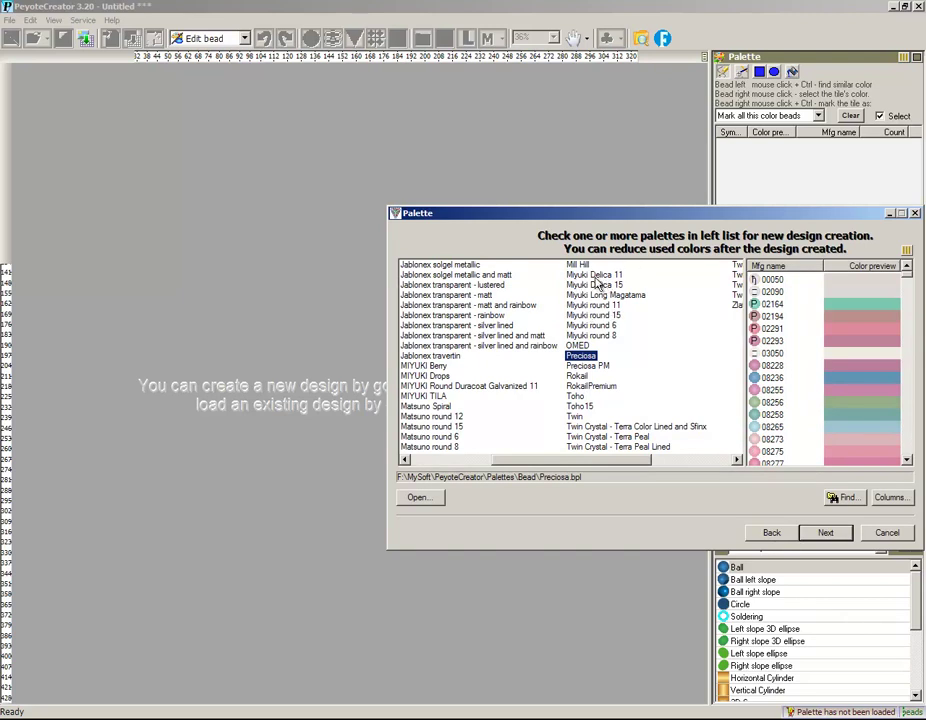
# Use the Miyuki Delica 11 palette and choose the 3D Star, 6 rays design format.
pyautogui.click(596, 277)
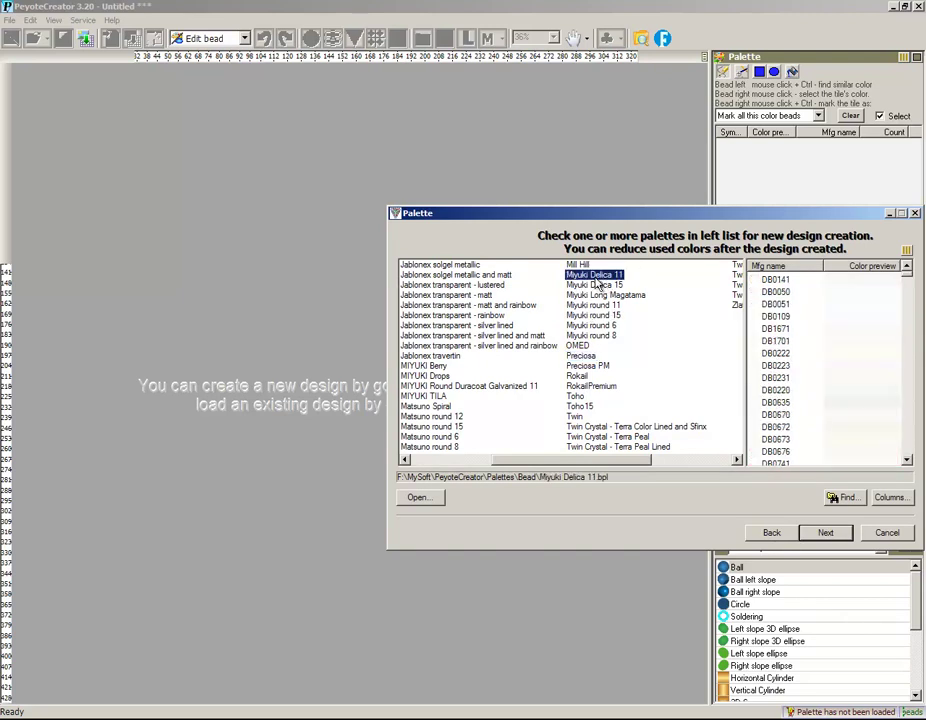
pyautogui.click(826, 533)
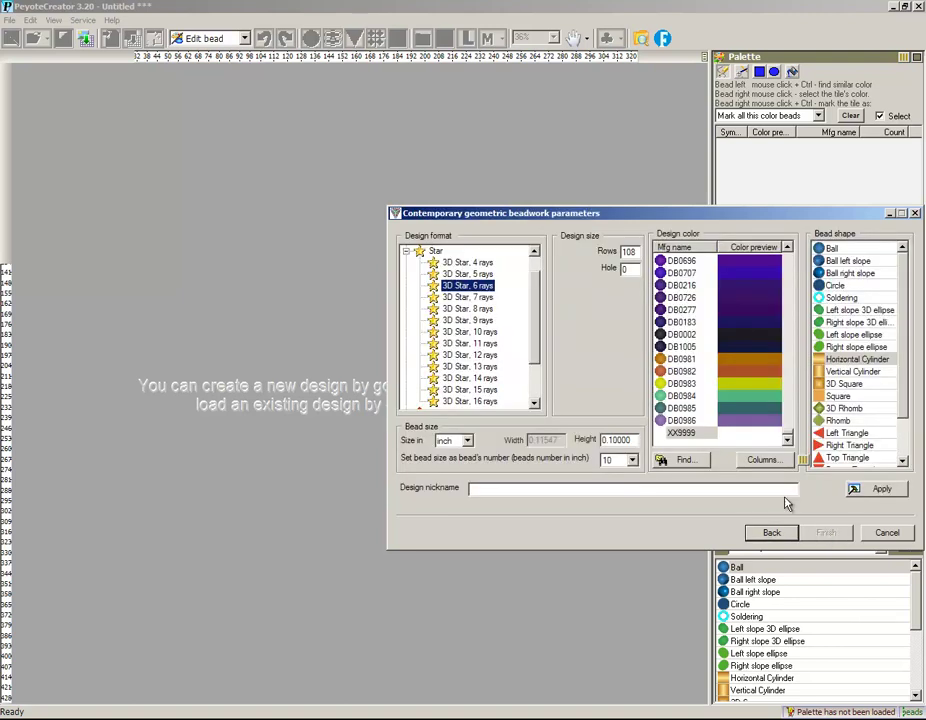
pyautogui.click(406, 252)
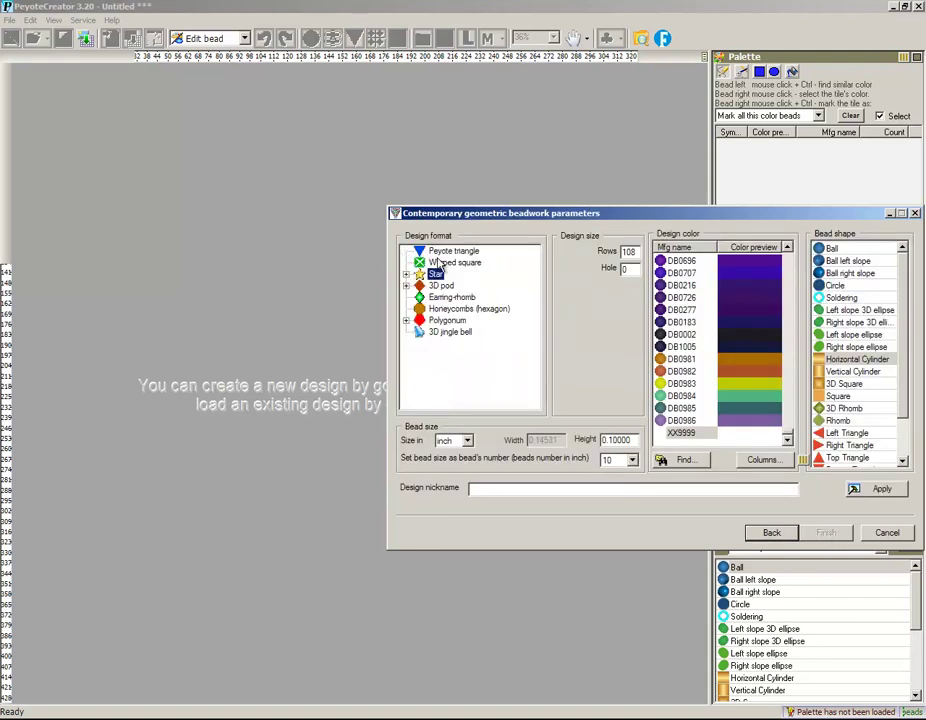
pyautogui.click(406, 274)
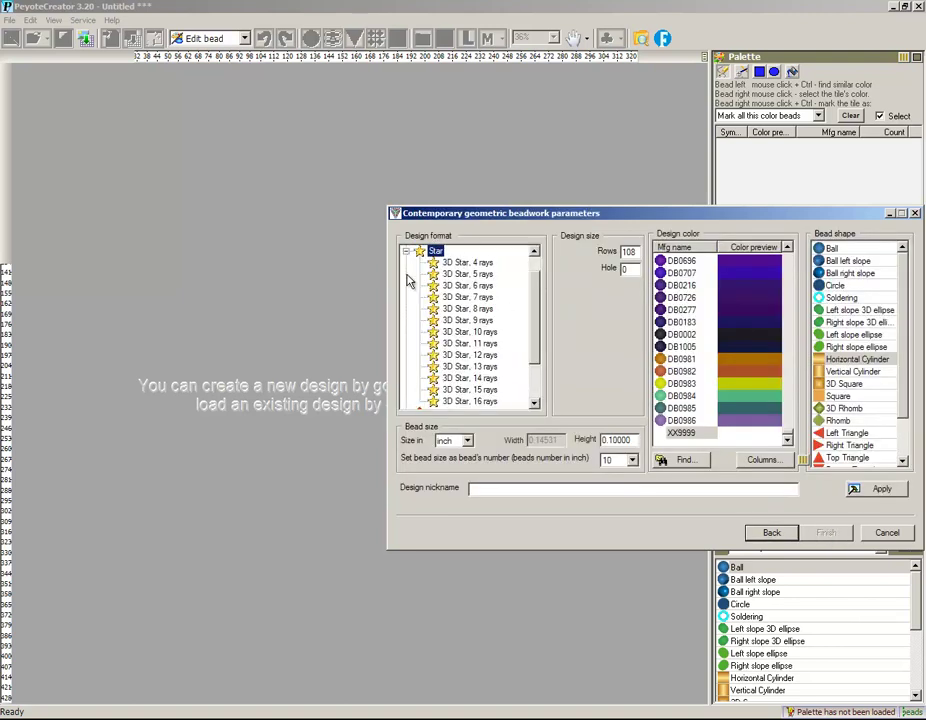
pyautogui.click(476, 288)
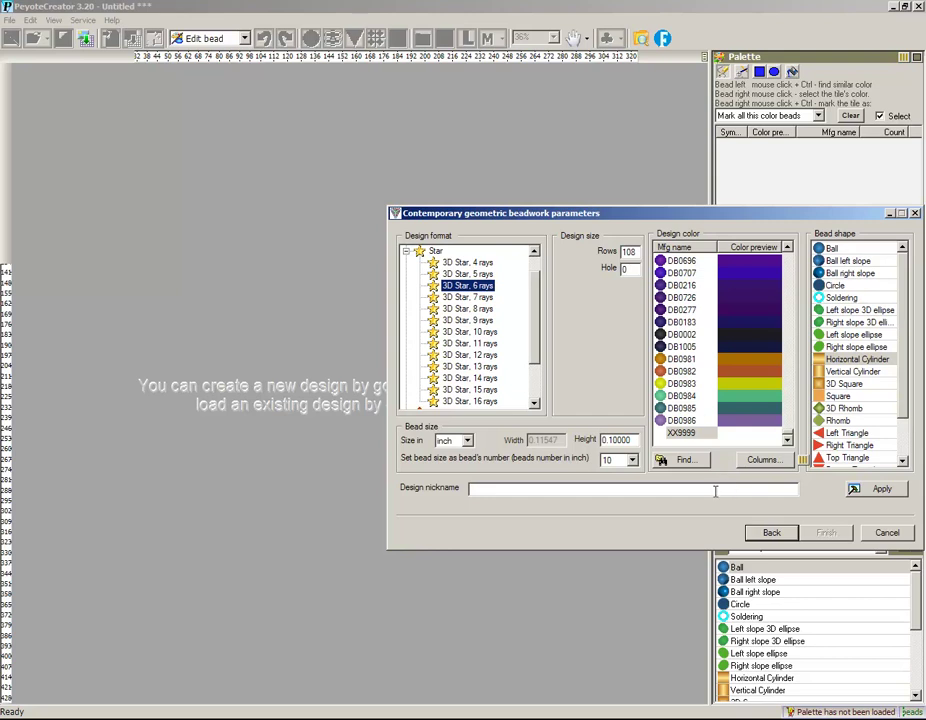
# Create the star design with nickname Budda, design color XX9999 and the Horizontal Cylinder bead shape.
pyautogui.click(500, 490)
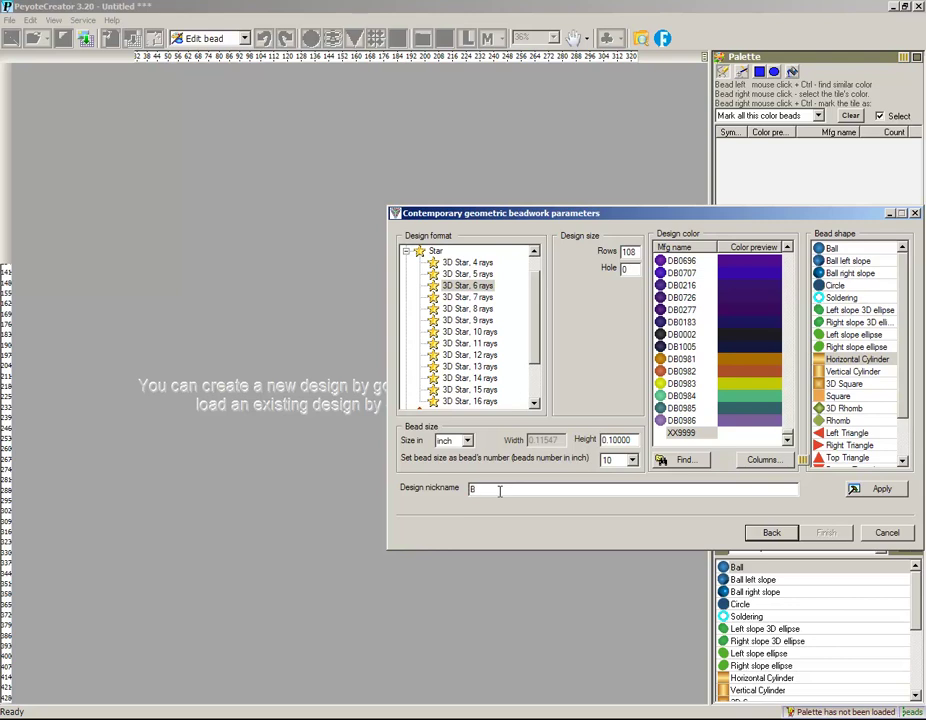
pyautogui.write('Budda')
pyautogui.click(749, 433)
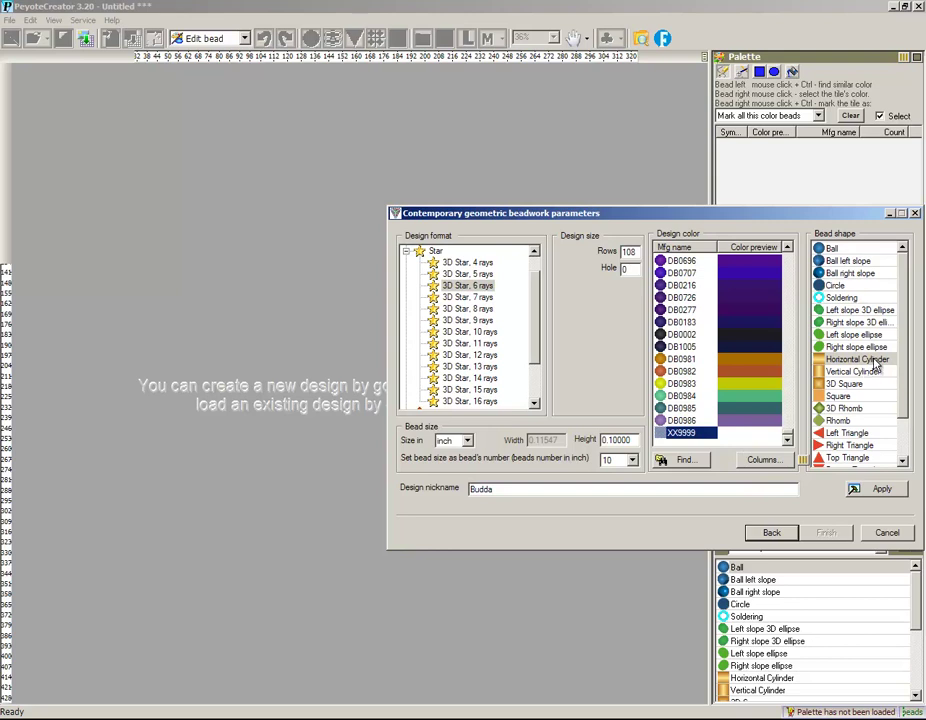
pyautogui.click(848, 359)
pyautogui.click(880, 490)
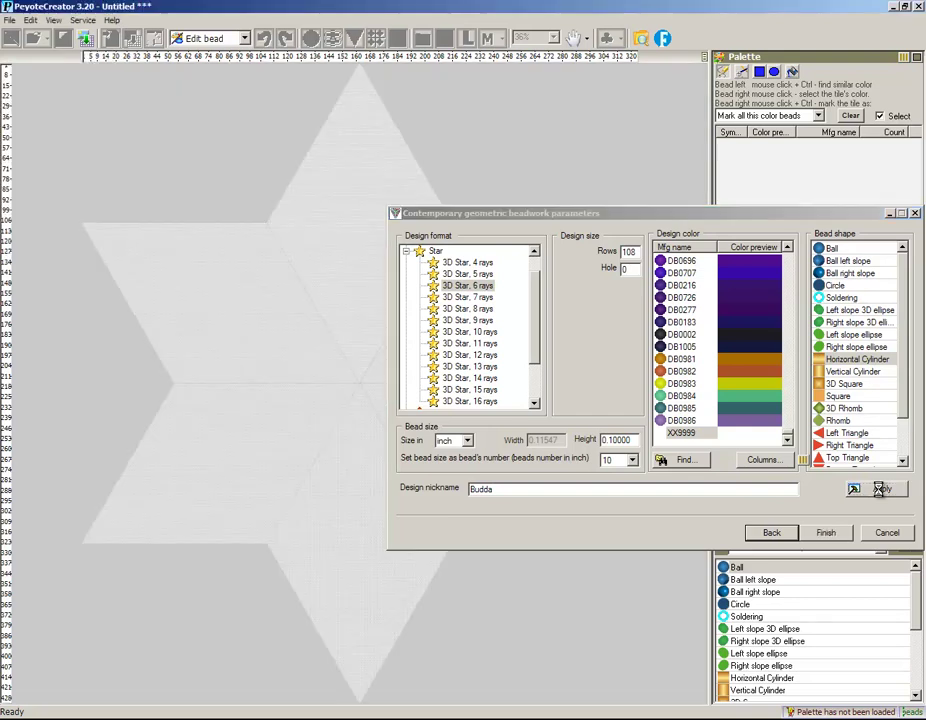
pyautogui.click(825, 533)
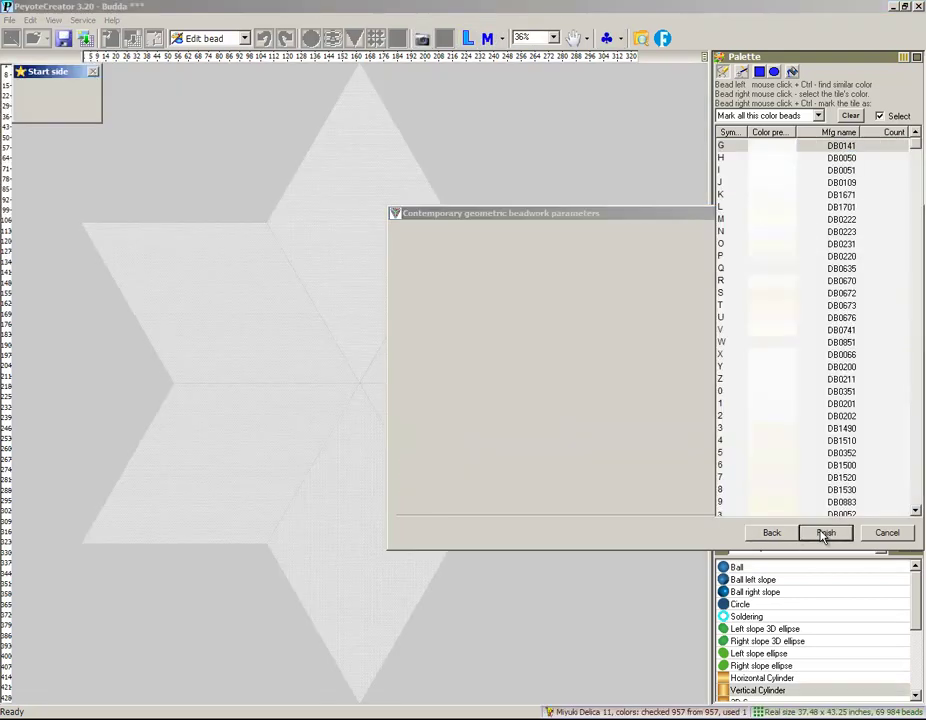
pyautogui.click(914, 294)
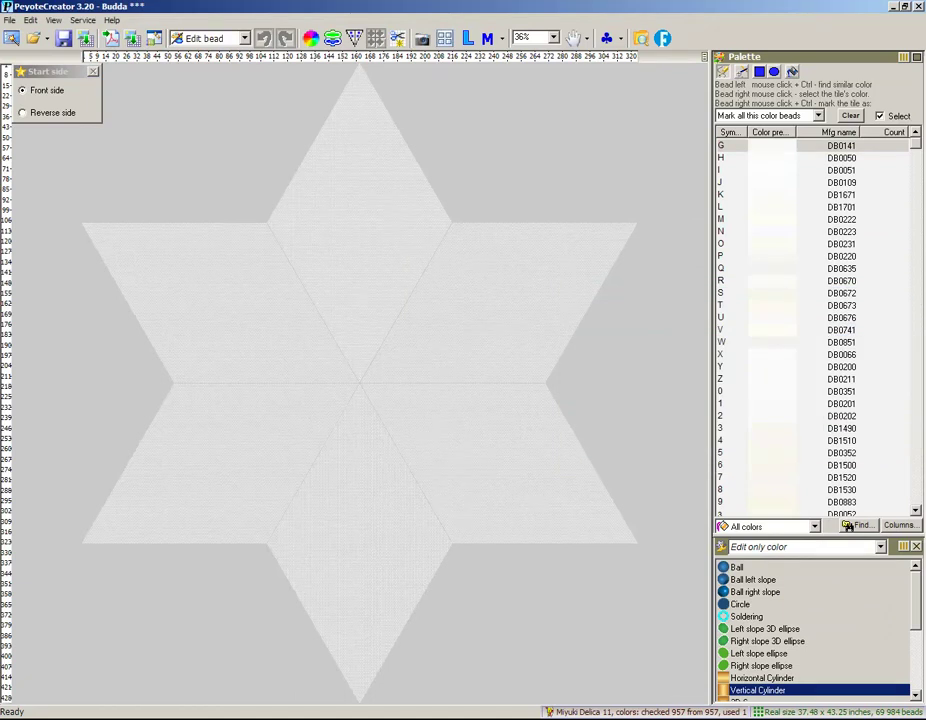
# Load Будда.jpg from the _TEST folder as the source image for importing picture colors.
pyautogui.click(10, 20)
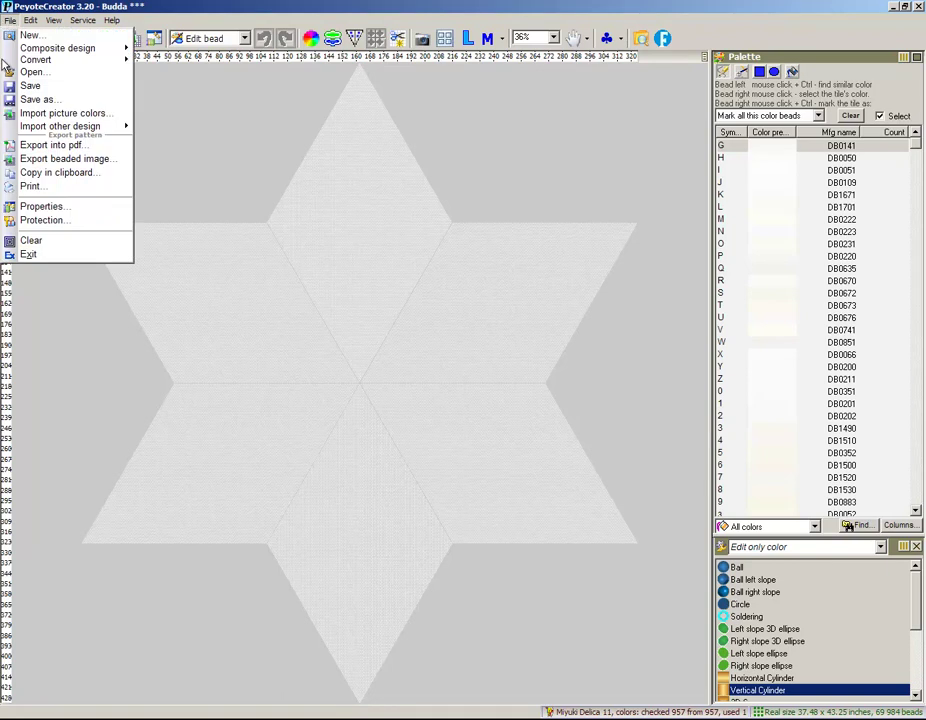
pyautogui.click(46, 114)
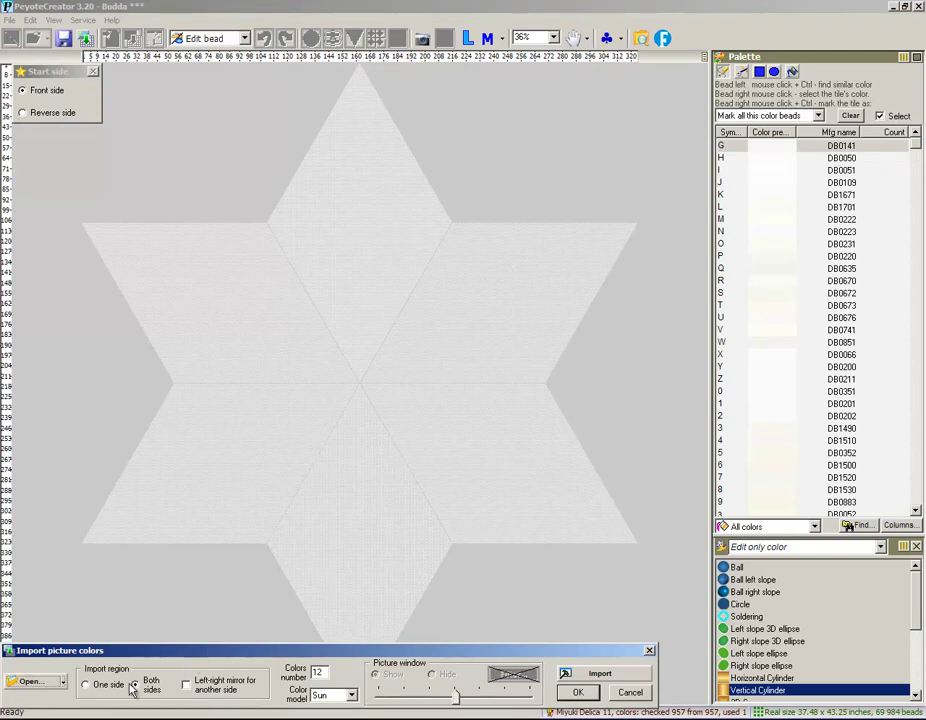
pyautogui.click(36, 683)
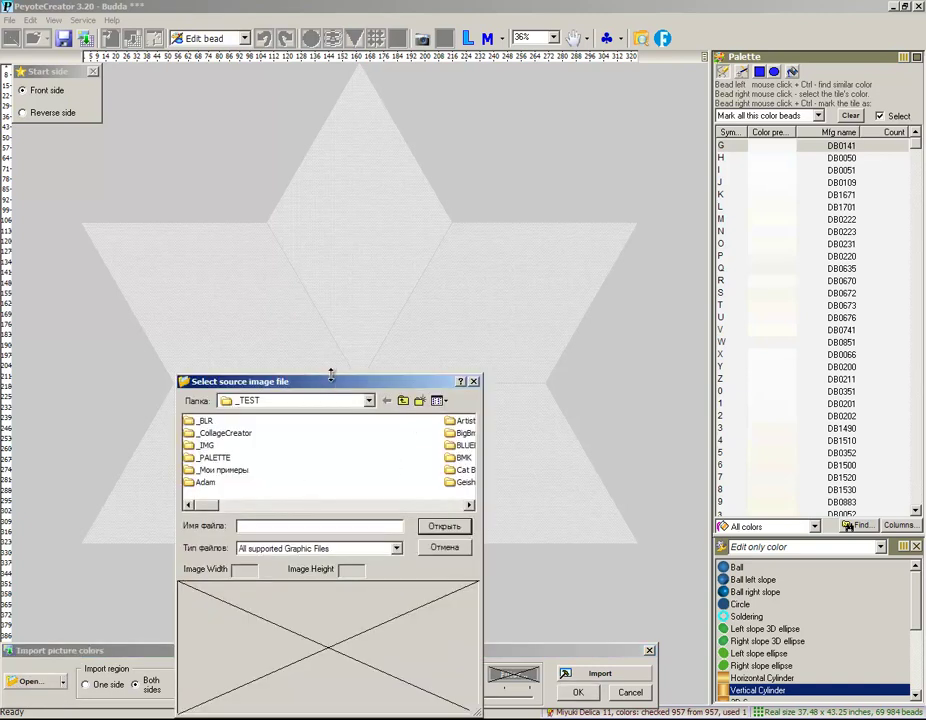
pyautogui.moveTo(332, 374); pyautogui.dragTo(333, 6)
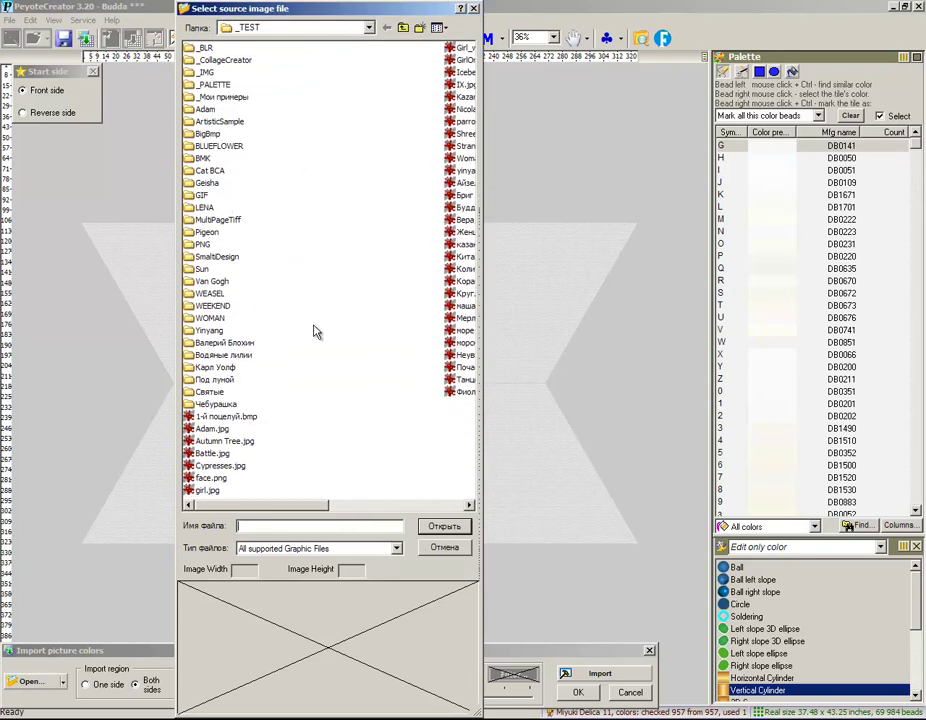
pyautogui.moveTo(484, 496); pyautogui.dragTo(826, 496)
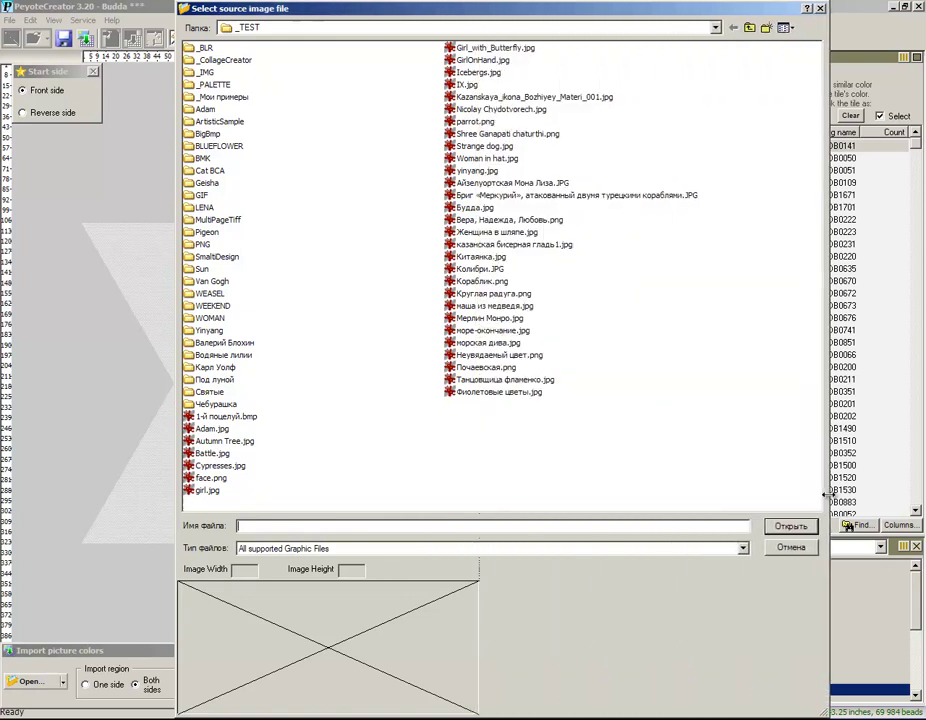
pyautogui.click(474, 208)
pyautogui.click(792, 526)
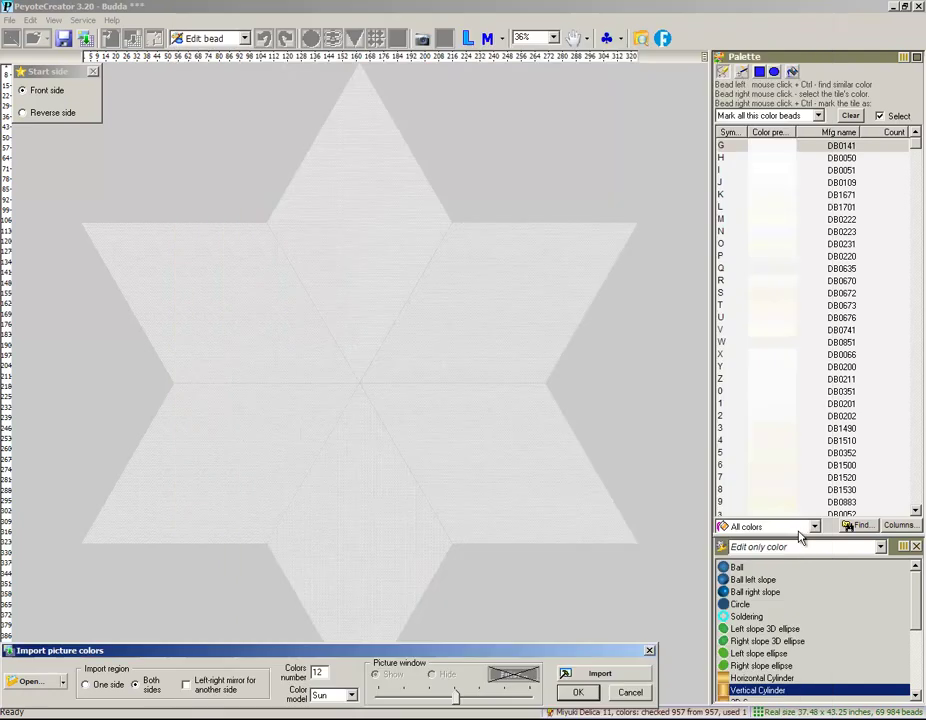
# Adjust the picture window's transparency, then enlarge and position it so the Buddha image lies over the star.
pyautogui.moveTo(415, 39); pyautogui.dragTo(567, 156)
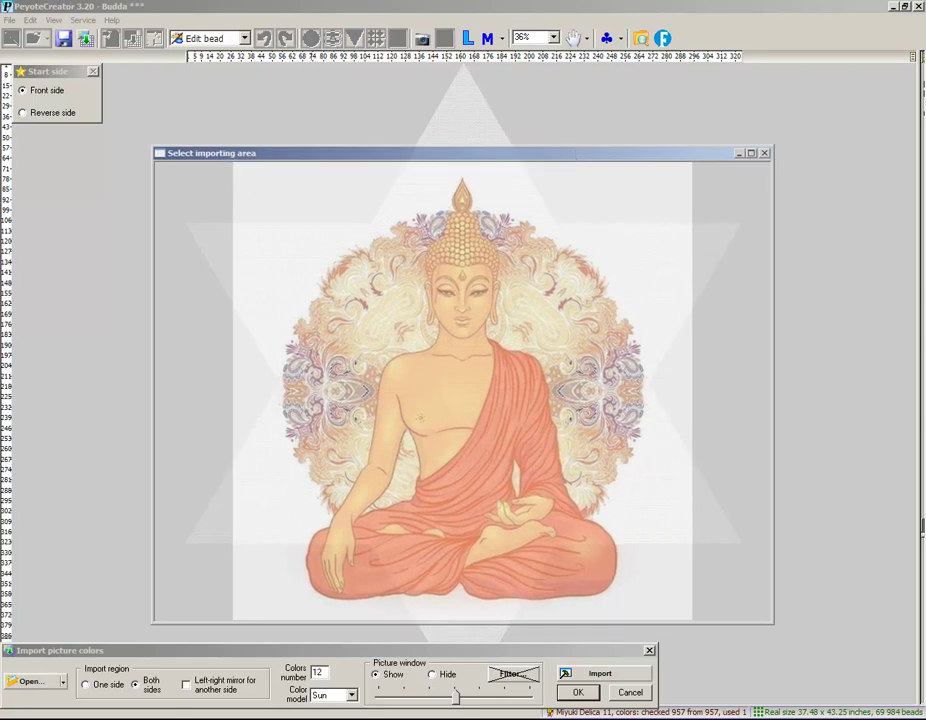
pyautogui.moveTo(455, 700)
pyautogui.mouseDown()
pyautogui.moveTo(378, 700)
pyautogui.moveTo(527, 703)
pyautogui.moveTo(453, 710)
pyautogui.moveTo(436, 697)
pyautogui.moveTo(449, 700)
pyautogui.mouseUp()
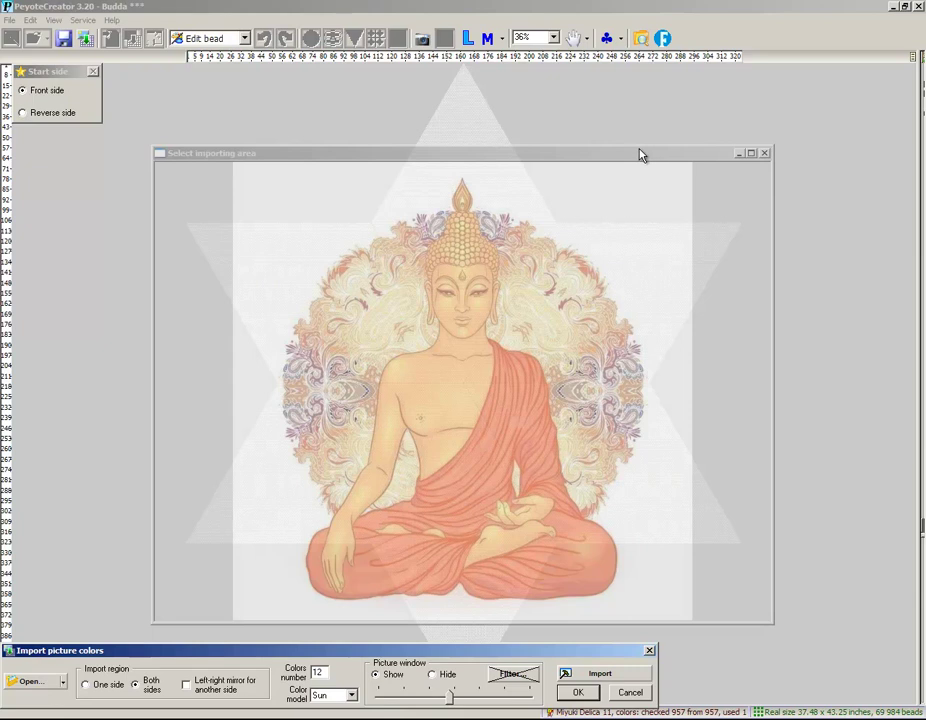
pyautogui.moveTo(642, 157); pyautogui.dragTo(644, 165)
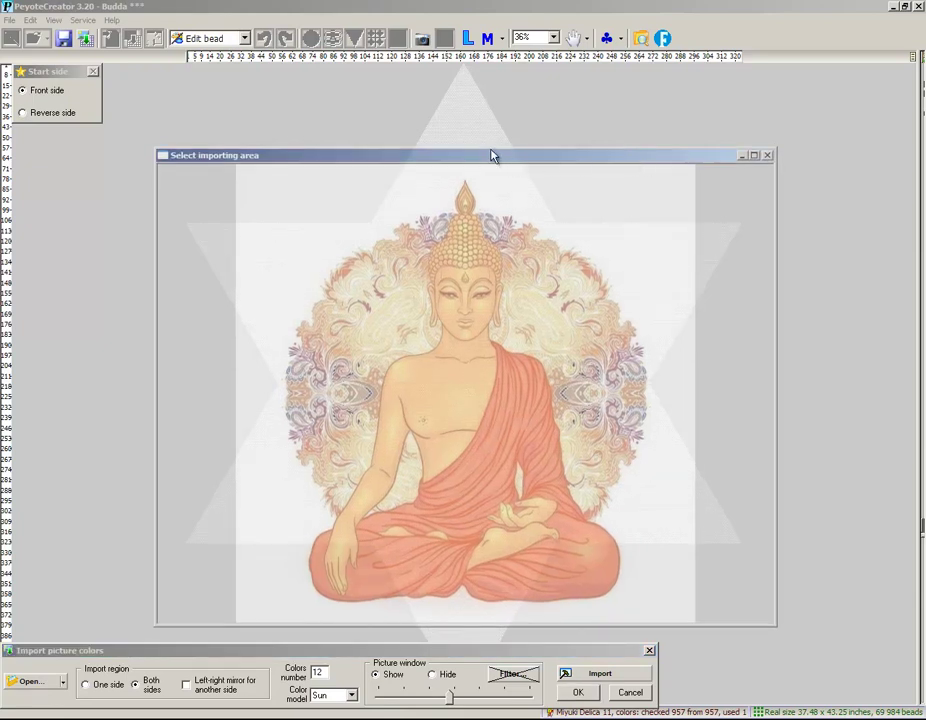
pyautogui.moveTo(491, 147); pyautogui.dragTo(506, 70)
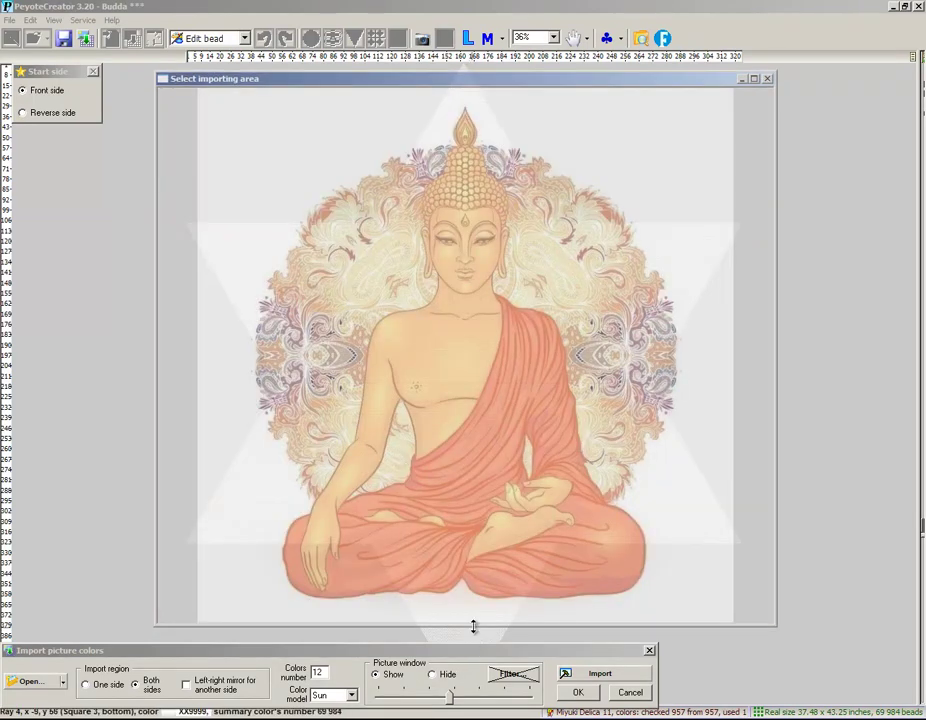
pyautogui.moveTo(474, 627); pyautogui.dragTo(473, 645)
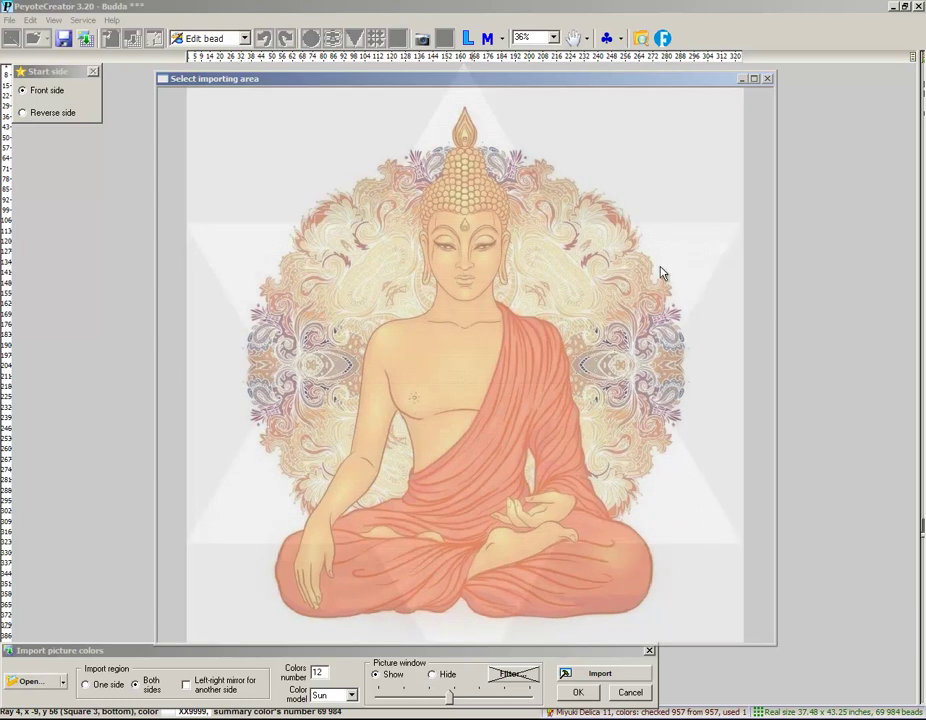
pyautogui.moveTo(638, 84)
pyautogui.mouseDown()
pyautogui.moveTo(633, 100)
pyautogui.moveTo(641, 95)
pyautogui.mouseUp()
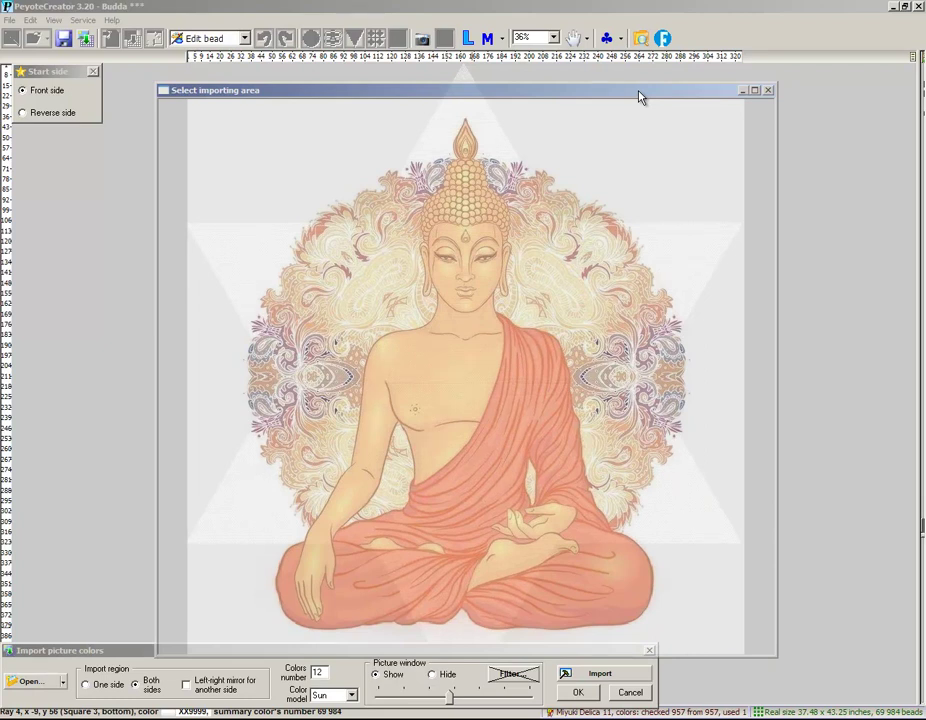
# Import the Buddha picture's colors into the star, compare the beads with the picture hidden and shown, and accept the import.
pyautogui.click(600, 677)
pyautogui.click(598, 677)
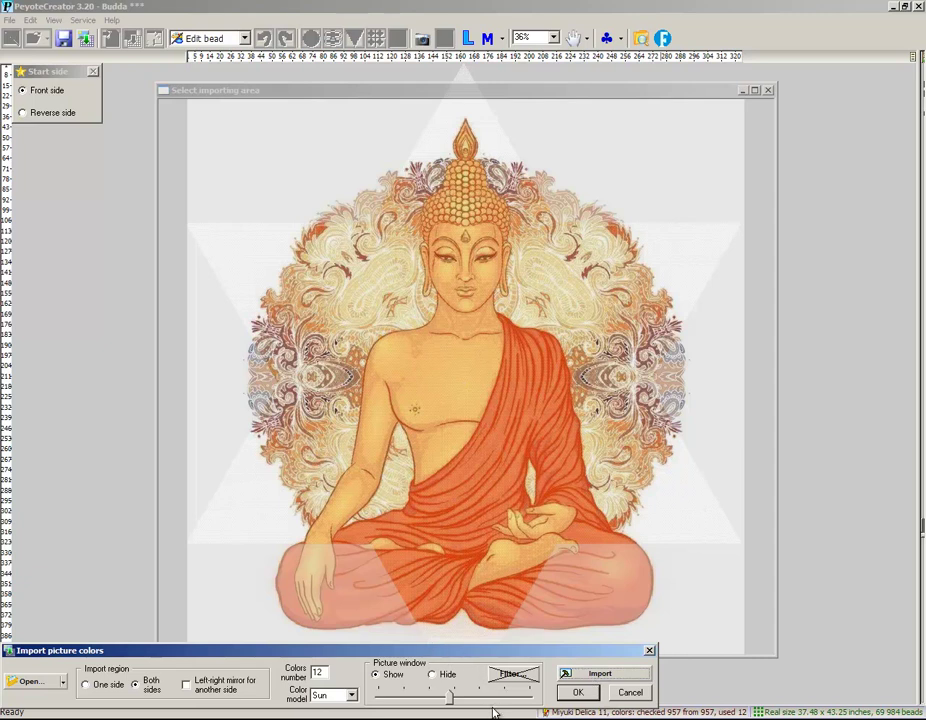
pyautogui.click(440, 678)
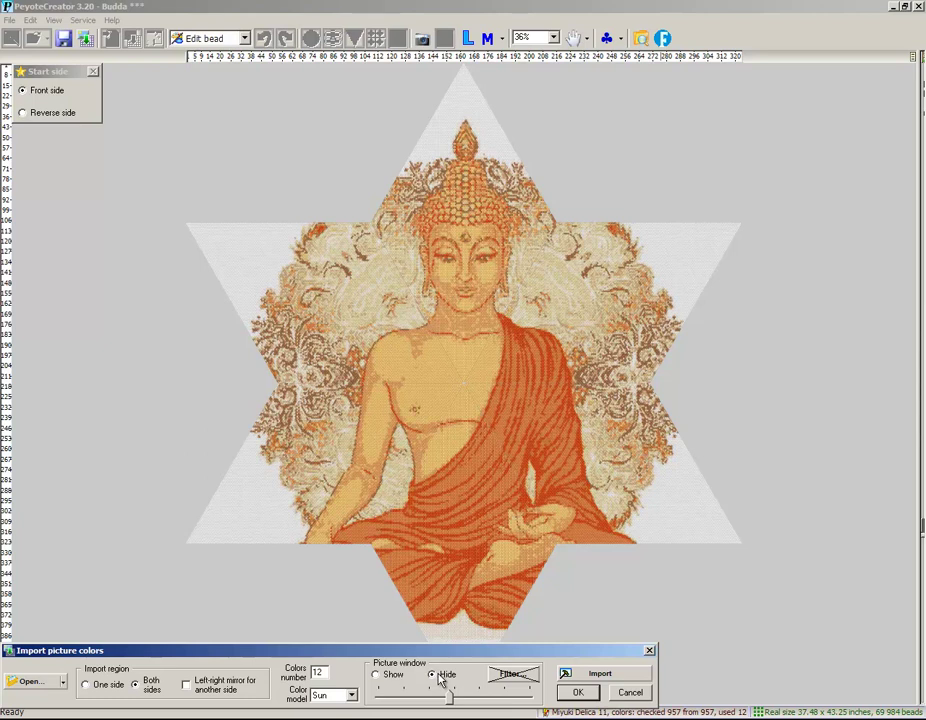
pyautogui.click(377, 675)
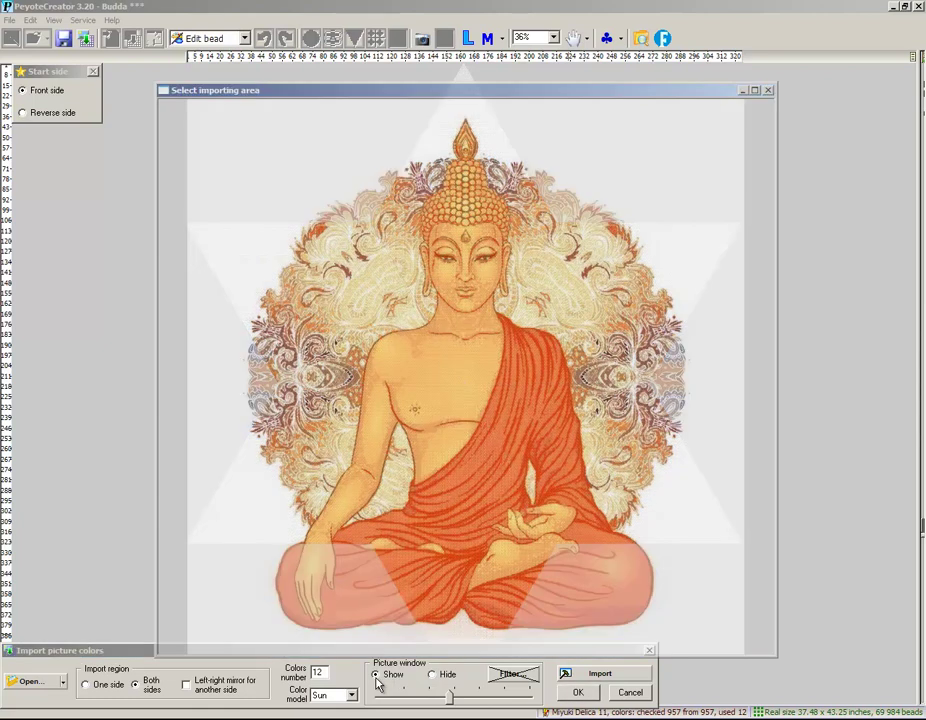
pyautogui.moveTo(155, 88); pyautogui.dragTo(131, 80)
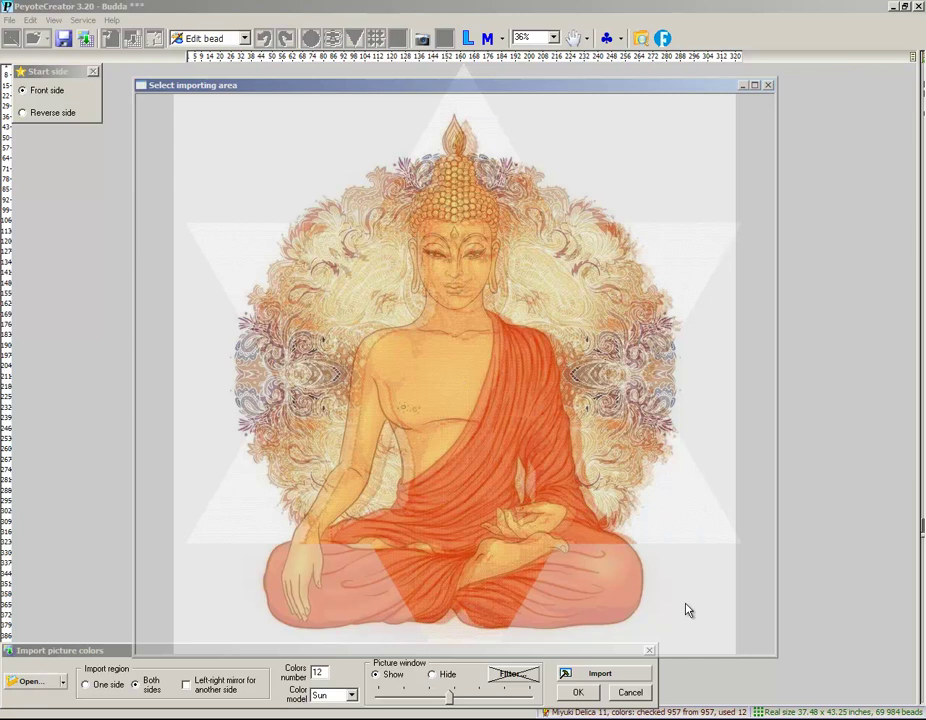
pyautogui.click(578, 695)
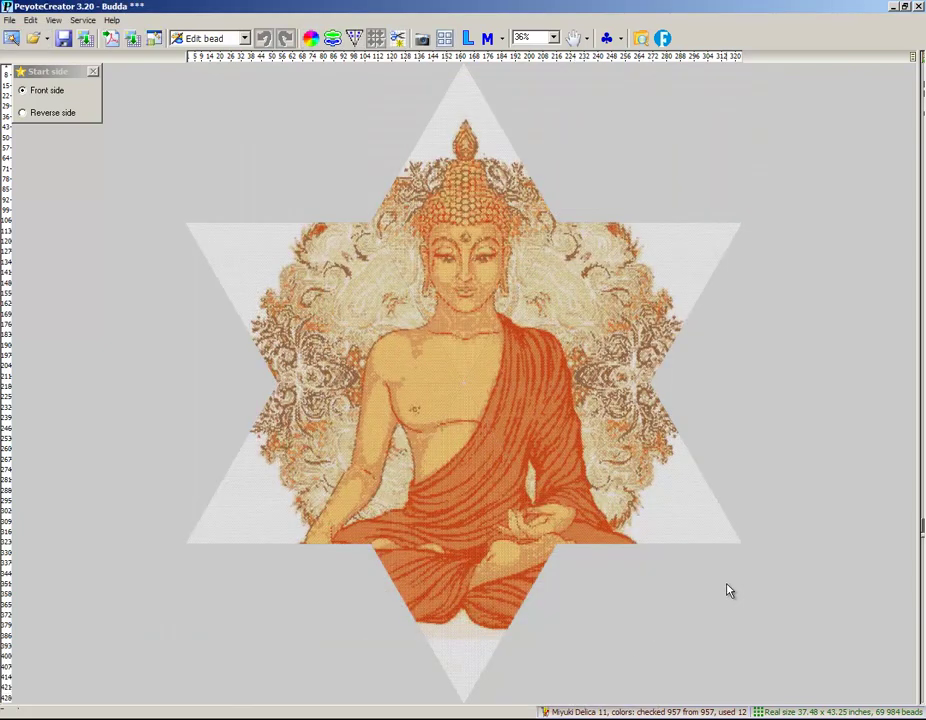
# Check the design's reverse and front sides, and look at the PDF export settings without exporting.
pyautogui.click(23, 114)
pyautogui.click(24, 91)
pyautogui.click(110, 38)
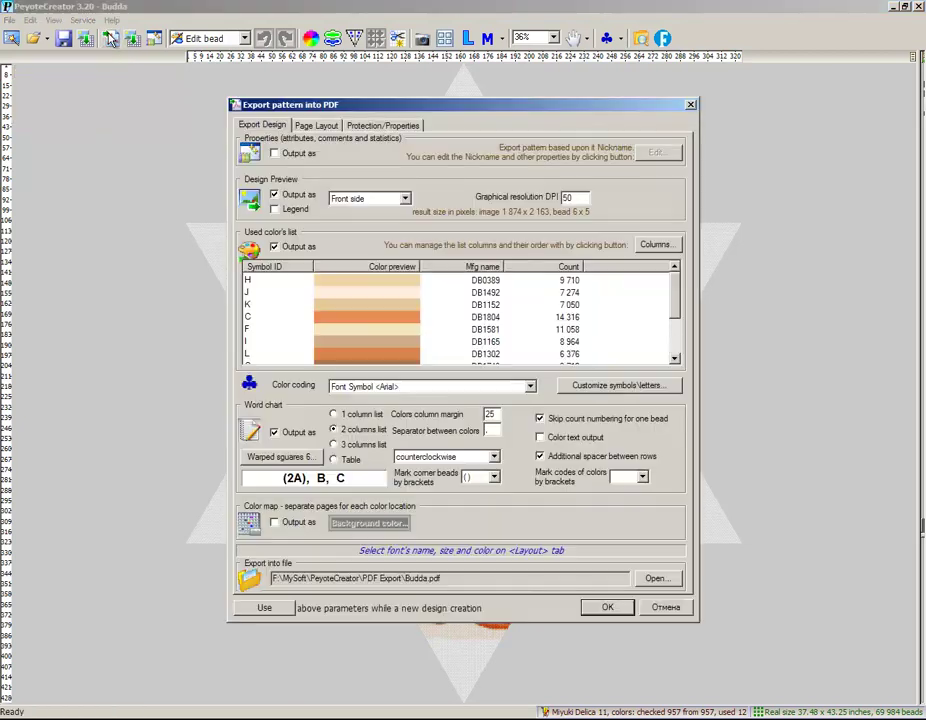
pyautogui.click(690, 105)
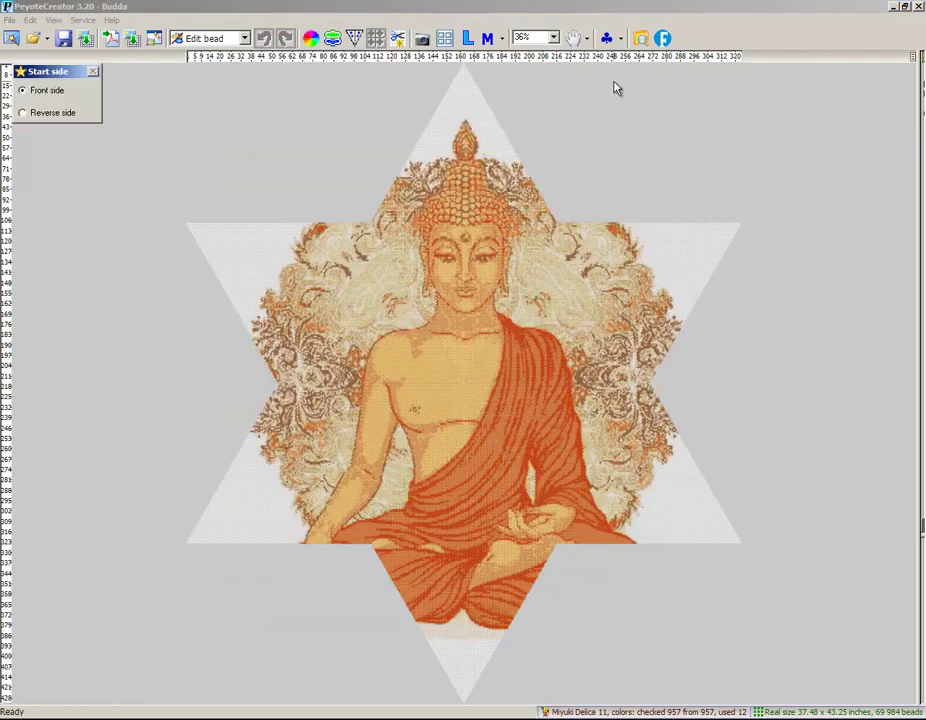
# Load Sun2.png from the Sun folder as the new source image for importing picture colors.
pyautogui.click(86, 38)
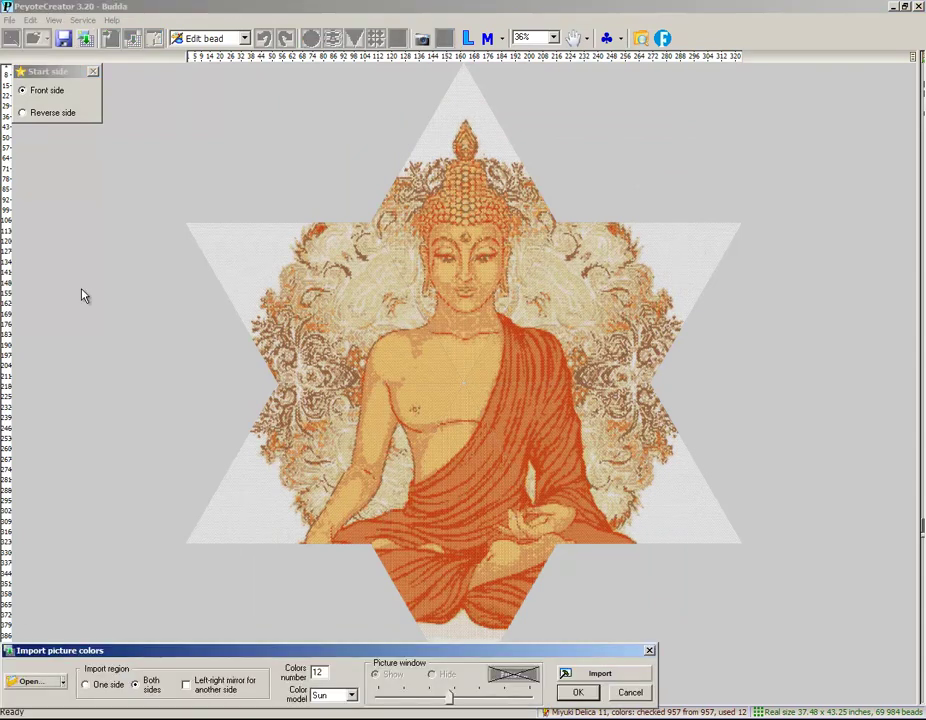
pyautogui.click(62, 682)
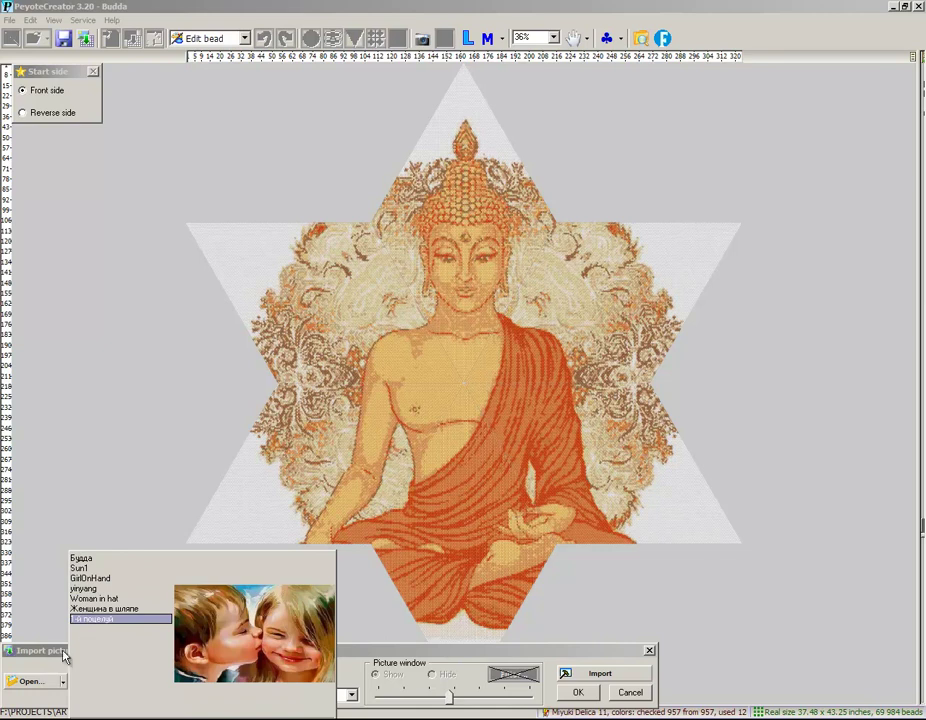
pyautogui.click(32, 682)
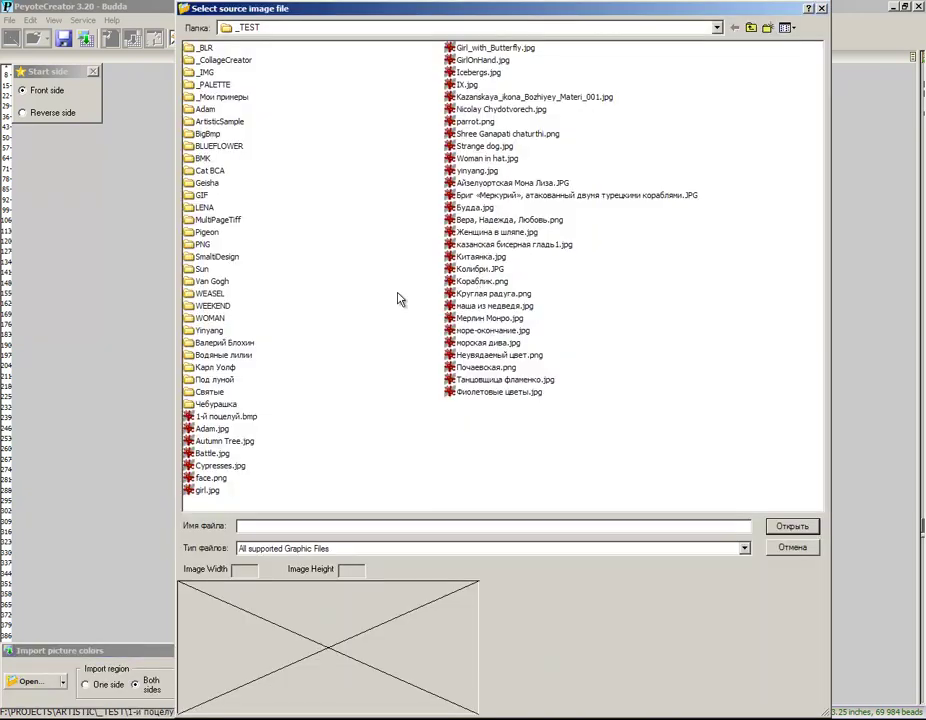
pyautogui.doubleClick(199, 270)
pyautogui.click(200, 49)
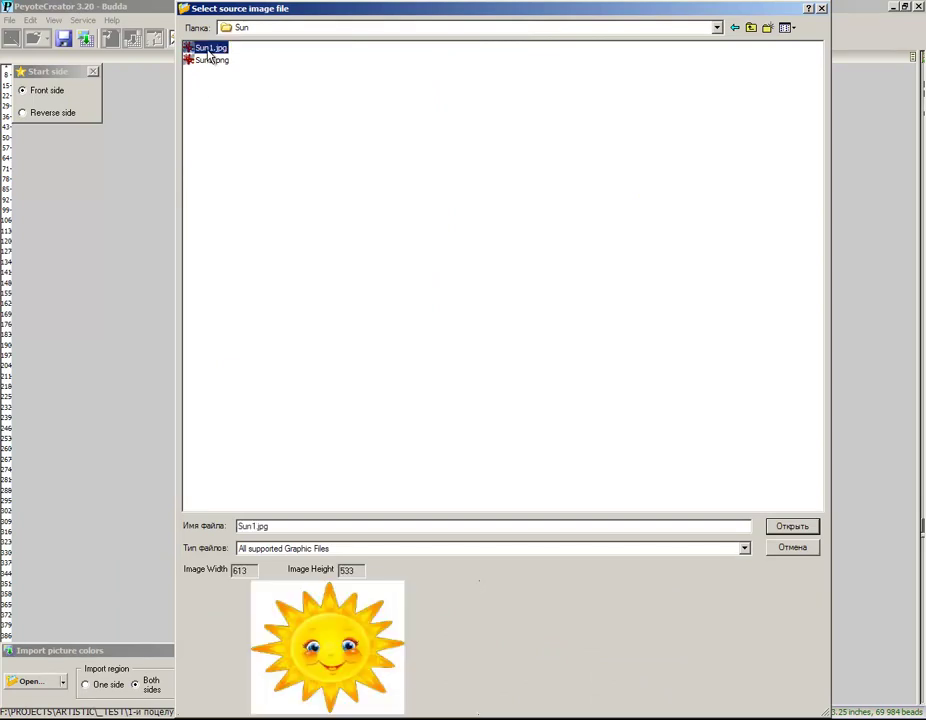
pyautogui.click(211, 61)
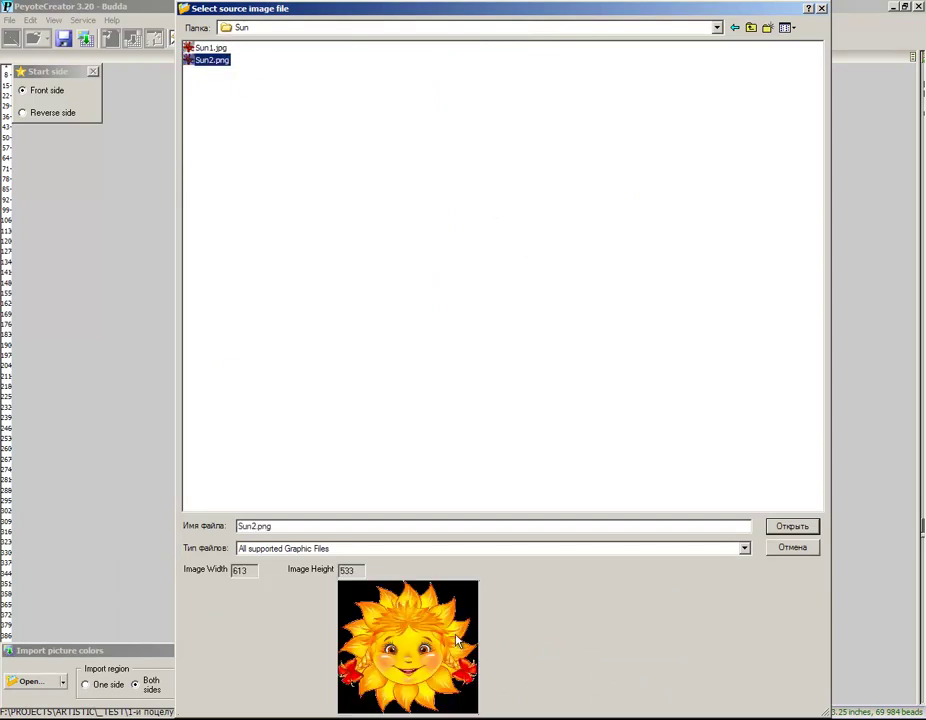
pyautogui.click(785, 527)
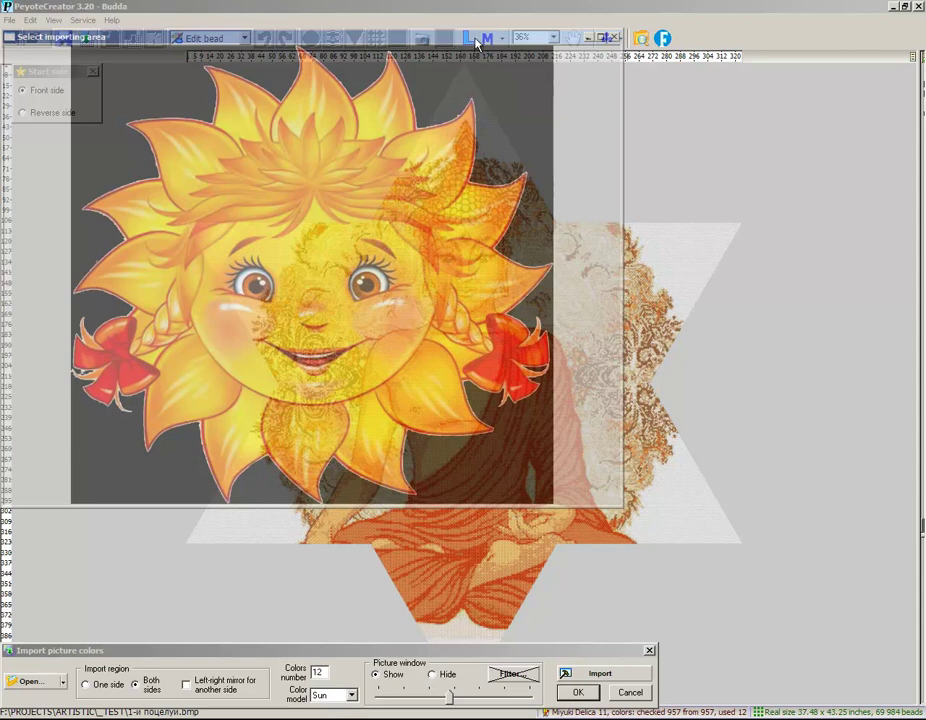
# Make the sun picture nearly opaque and set its black background, rgb 0 0 0, as the filter color excluded from import.
pyautogui.moveTo(480, 42); pyautogui.dragTo(624, 161)
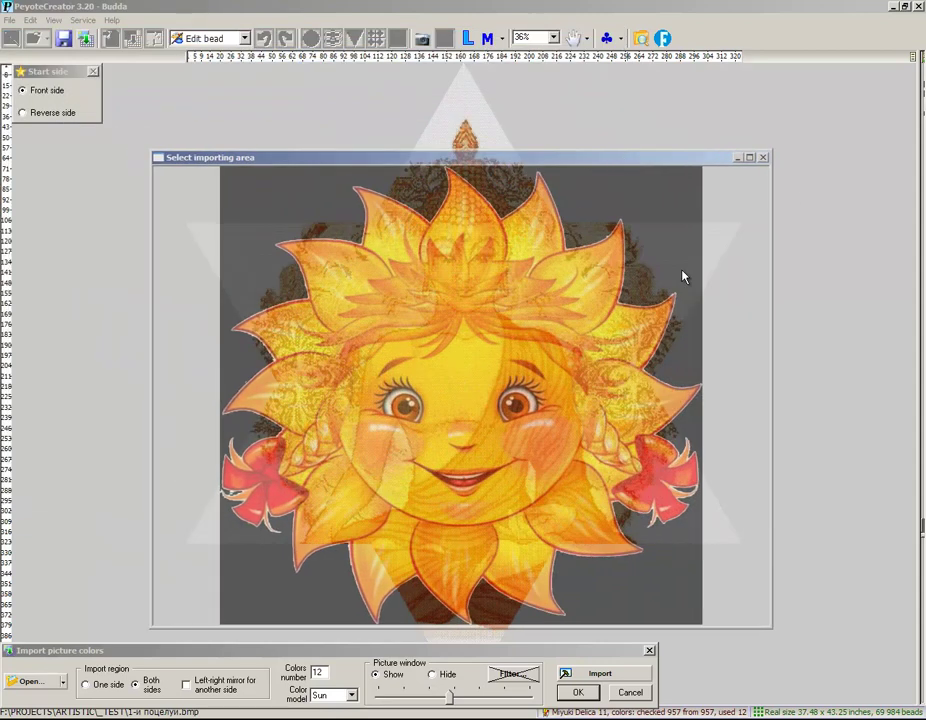
pyautogui.moveTo(450, 697); pyautogui.dragTo(529, 700)
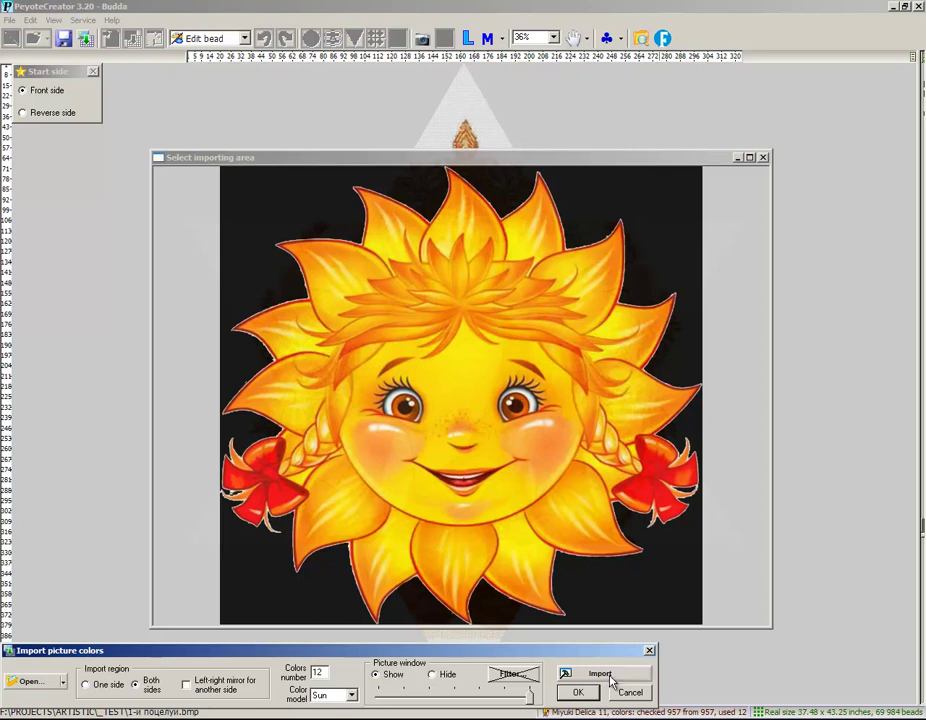
pyautogui.click(510, 675)
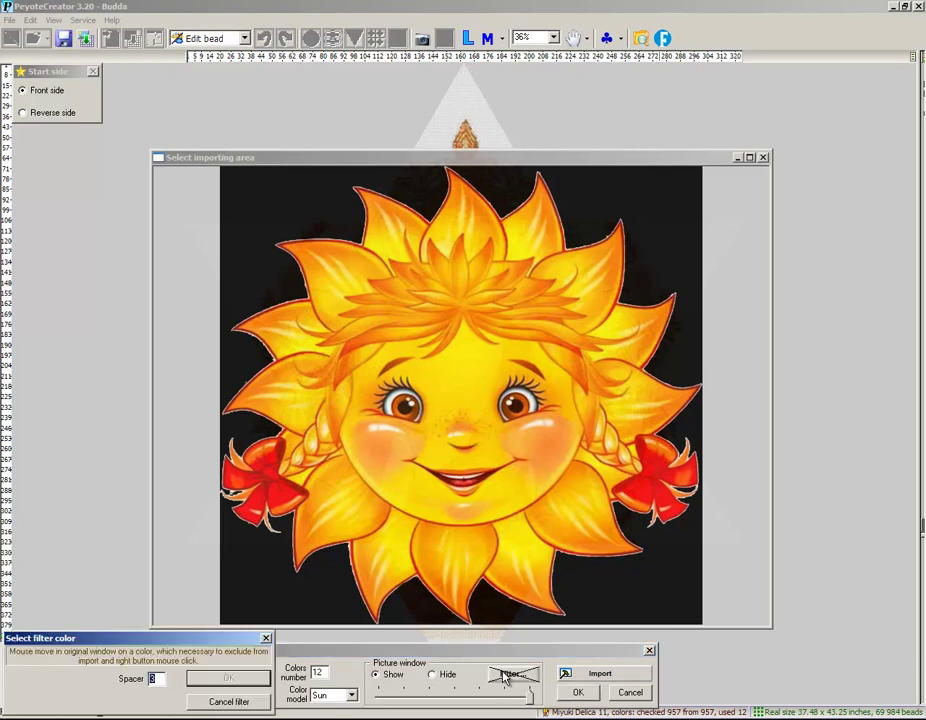
pyautogui.moveTo(248, 575)
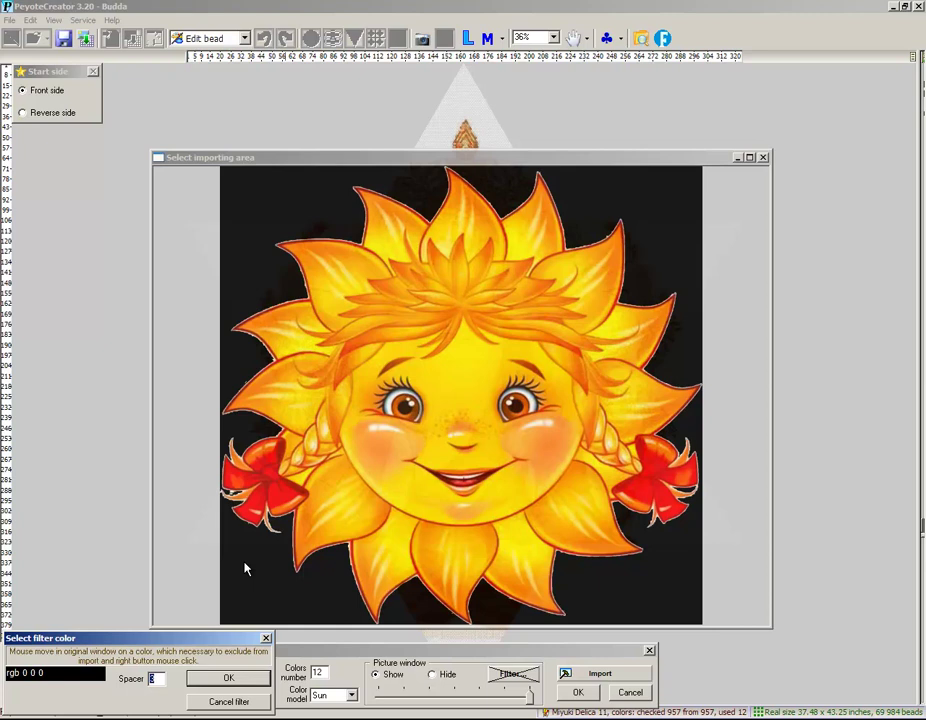
pyautogui.click(245, 569)
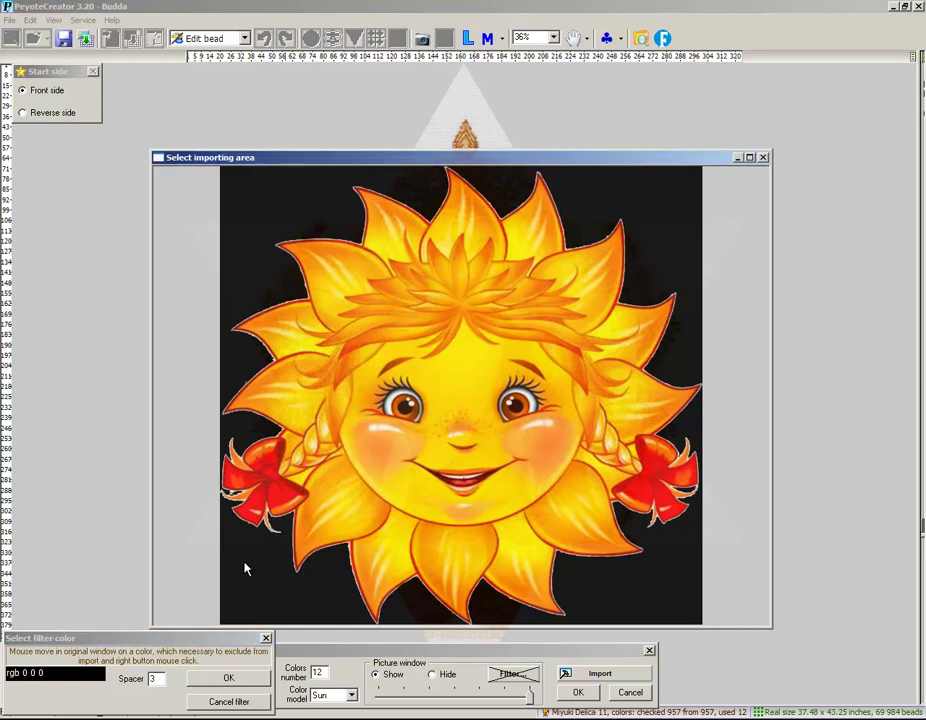
pyautogui.click(229, 678)
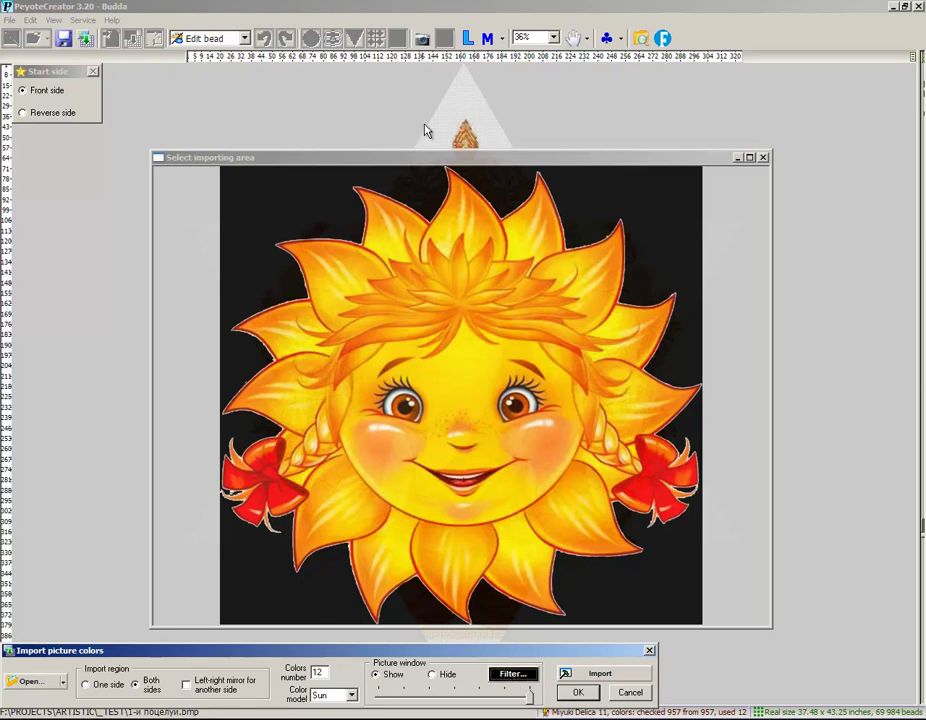
# Make the picture window semi-transparent again, then shrink and position it so the sun lies over the Buddha's torso at the star's center.
pyautogui.moveTo(530, 695); pyautogui.dragTo(461, 700)
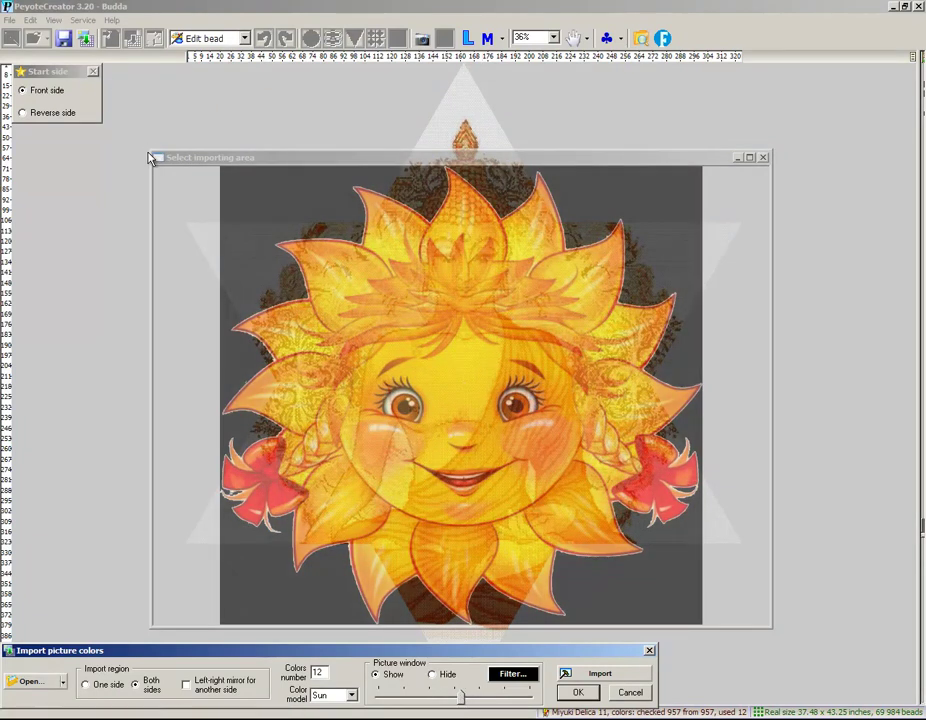
pyautogui.moveTo(148, 151); pyautogui.dragTo(522, 371)
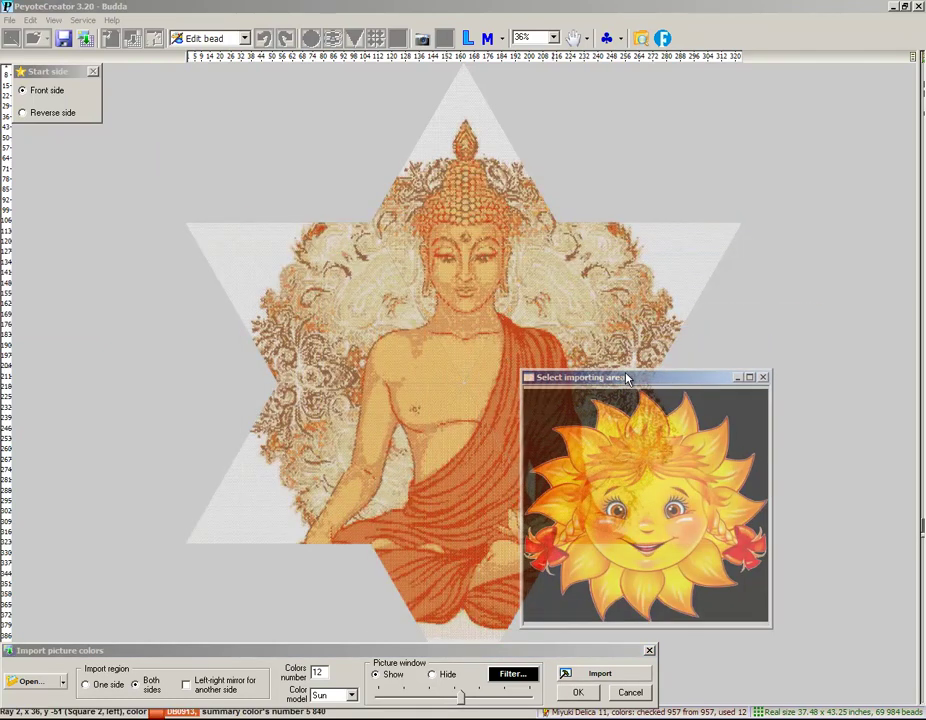
pyautogui.moveTo(628, 381); pyautogui.dragTo(451, 304)
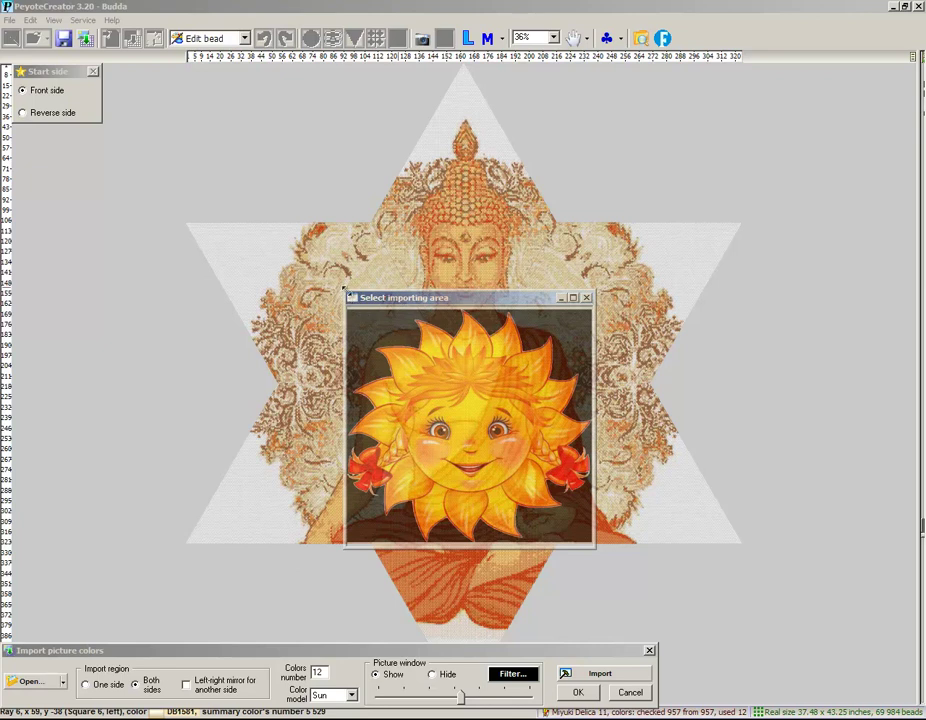
pyautogui.moveTo(351, 299); pyautogui.dragTo(384, 338)
pyautogui.moveTo(503, 345); pyautogui.dragTo(476, 315)
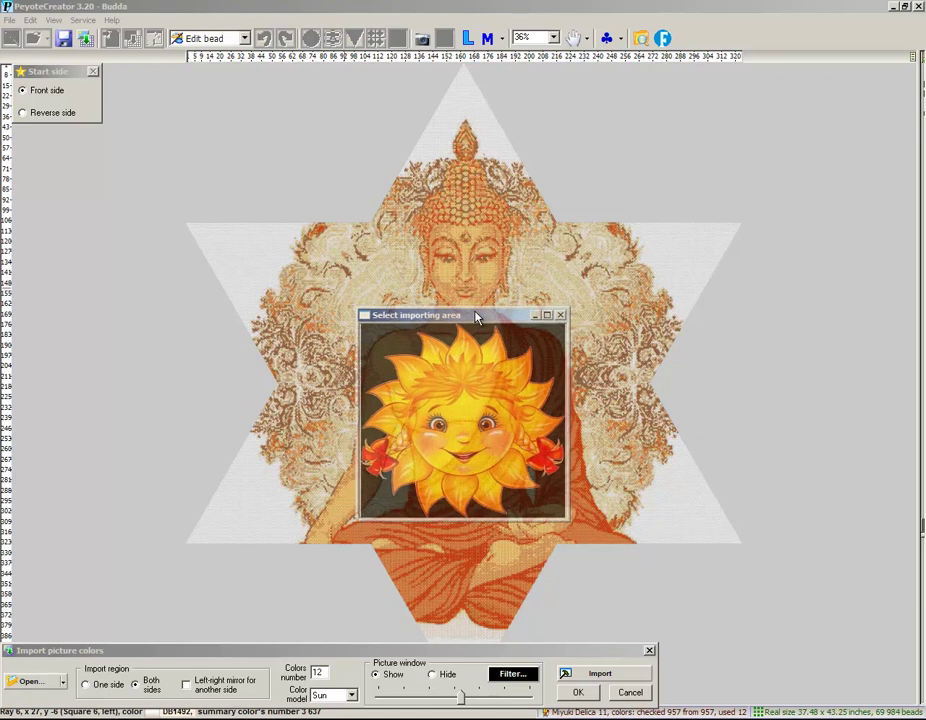
# Import the sun picture's colors with 12 colors on both sides, hide the picture window, and accept the import.
pyautogui.click(592, 674)
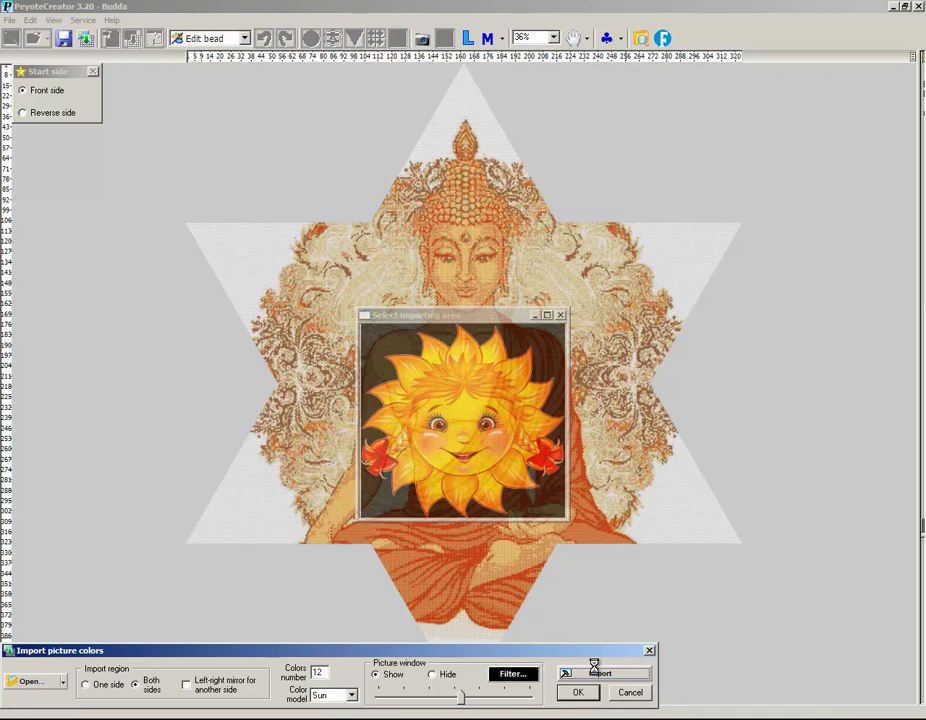
pyautogui.click(433, 676)
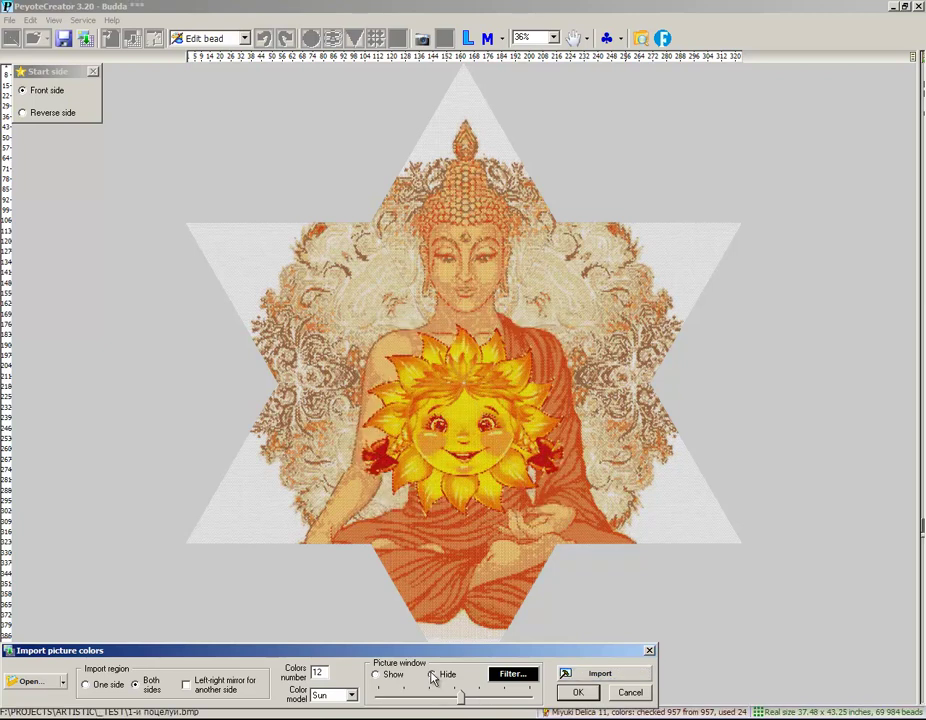
pyautogui.click(576, 694)
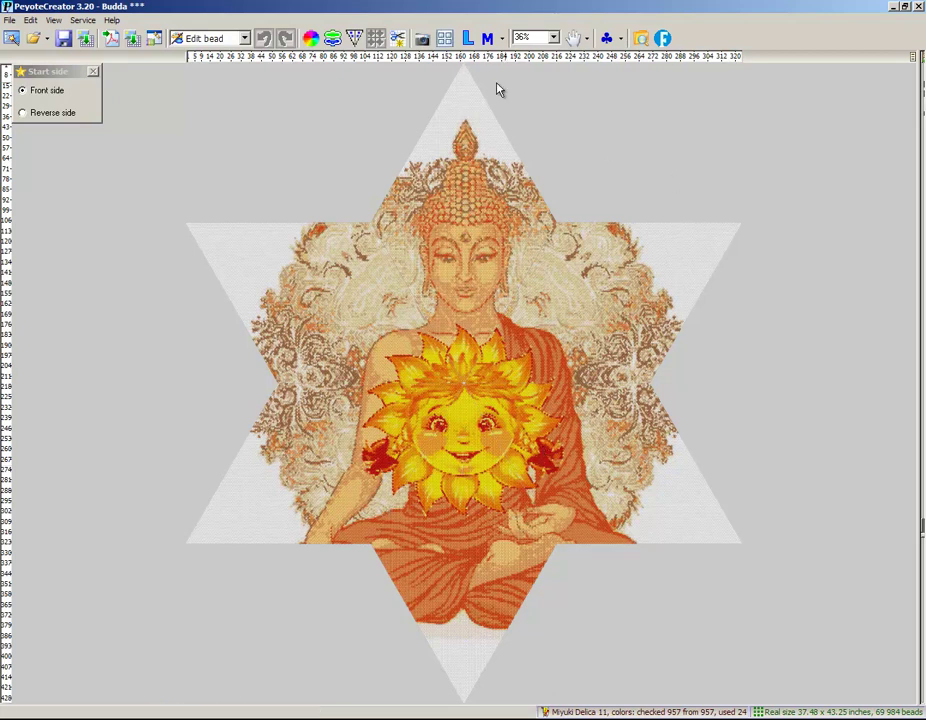
# Look up the square and row of a bead on the Buddha's head and one on the sun's face in an enlarged star legend.
pyautogui.click(466, 39)
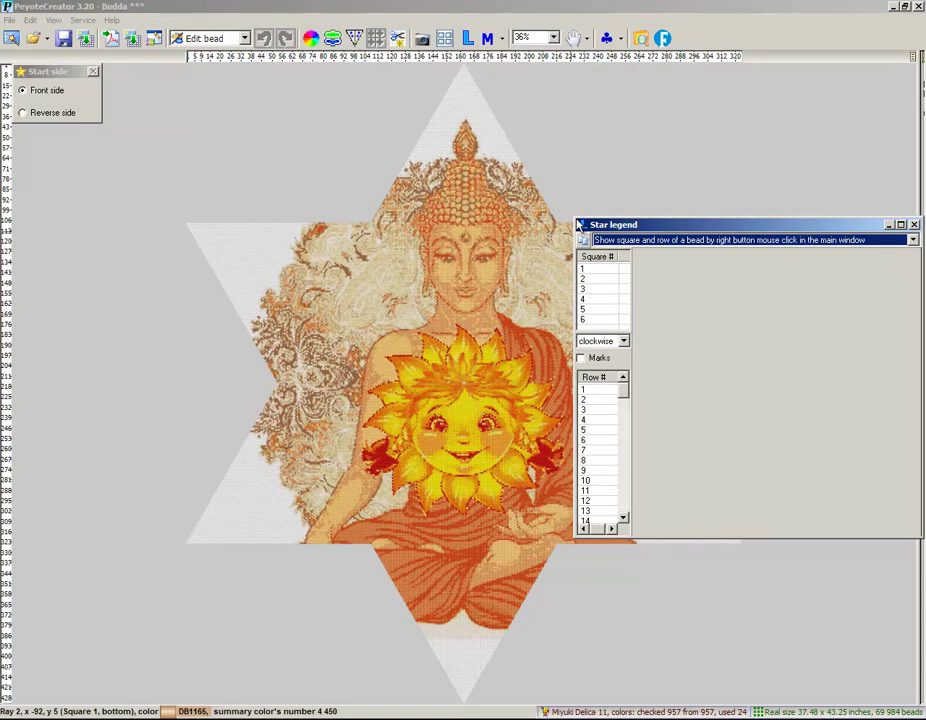
pyautogui.moveTo(579, 225); pyautogui.dragTo(522, 69)
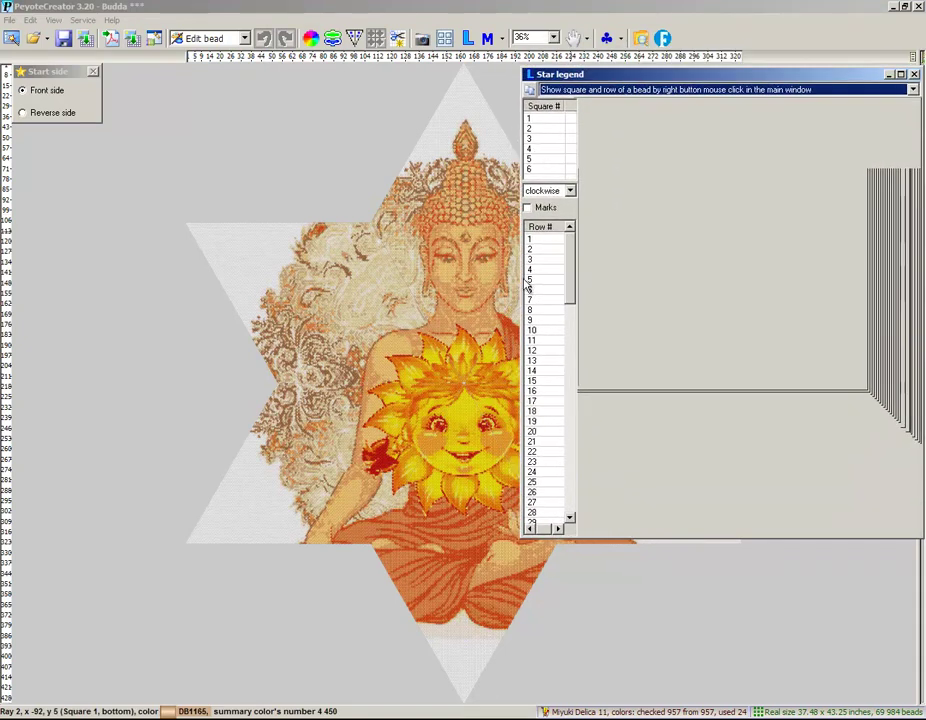
pyautogui.rightClick(479, 235)
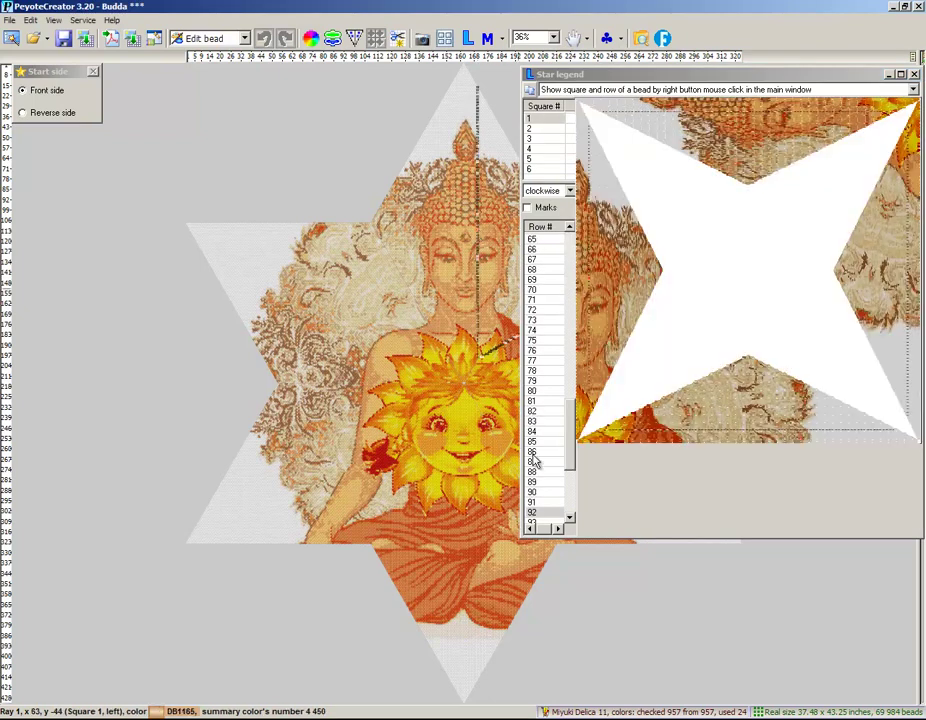
pyautogui.rightClick(497, 452)
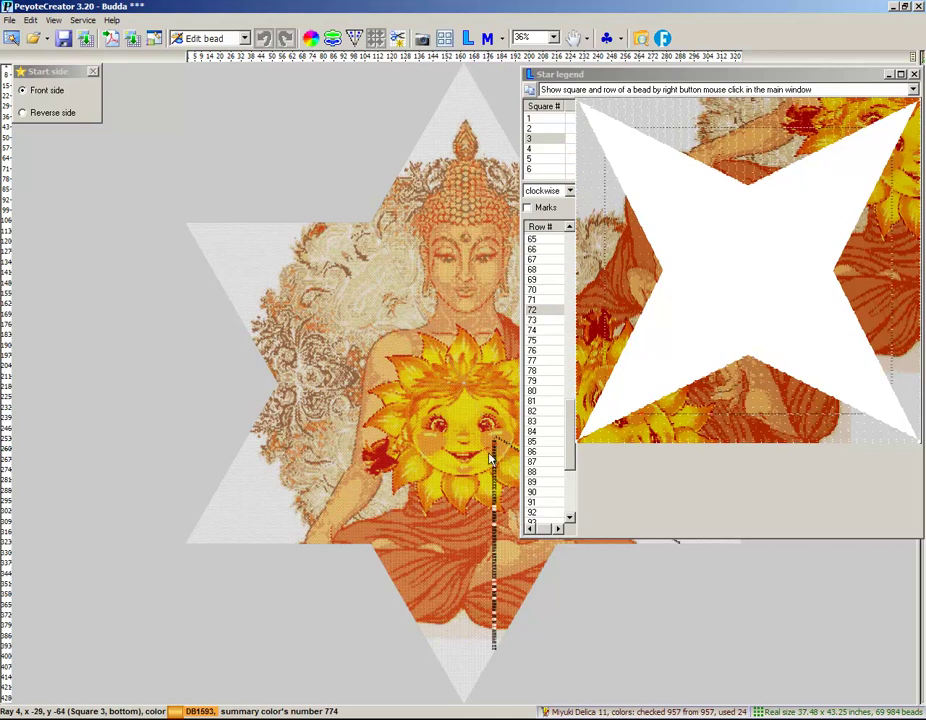
pyautogui.click(921, 71)
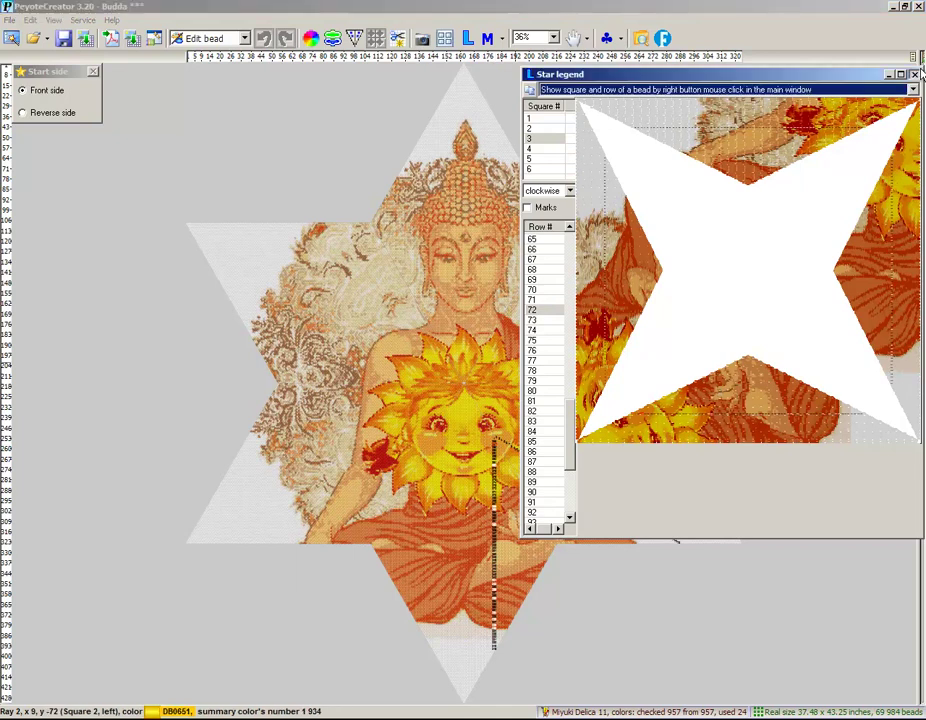
pyautogui.click(914, 74)
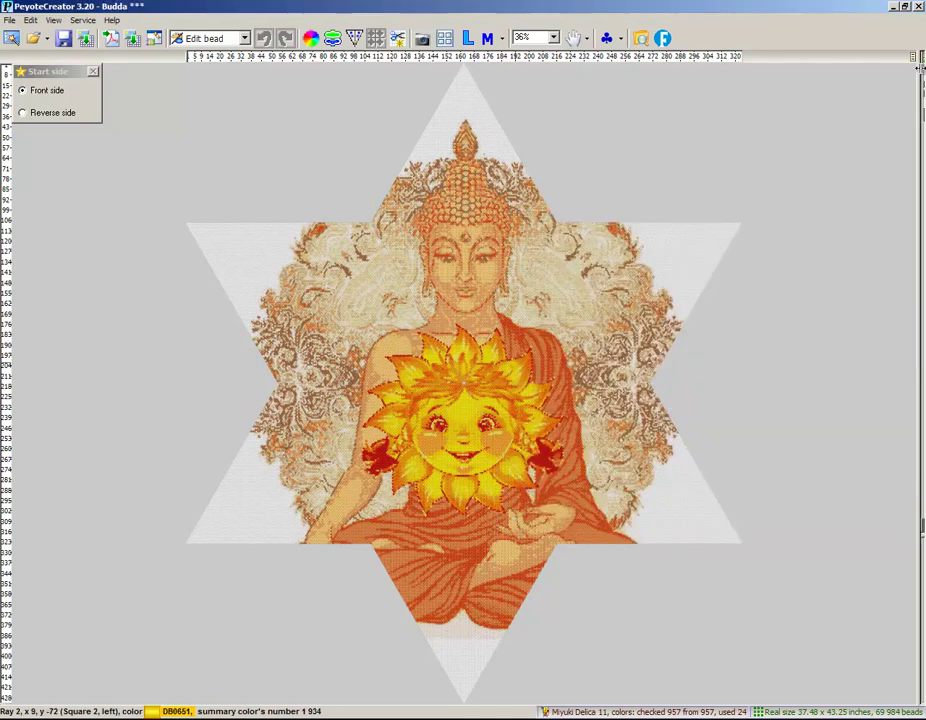
# Look at the picture color import settings and the PDF export settings without importing or exporting anything.
pyautogui.click(88, 37)
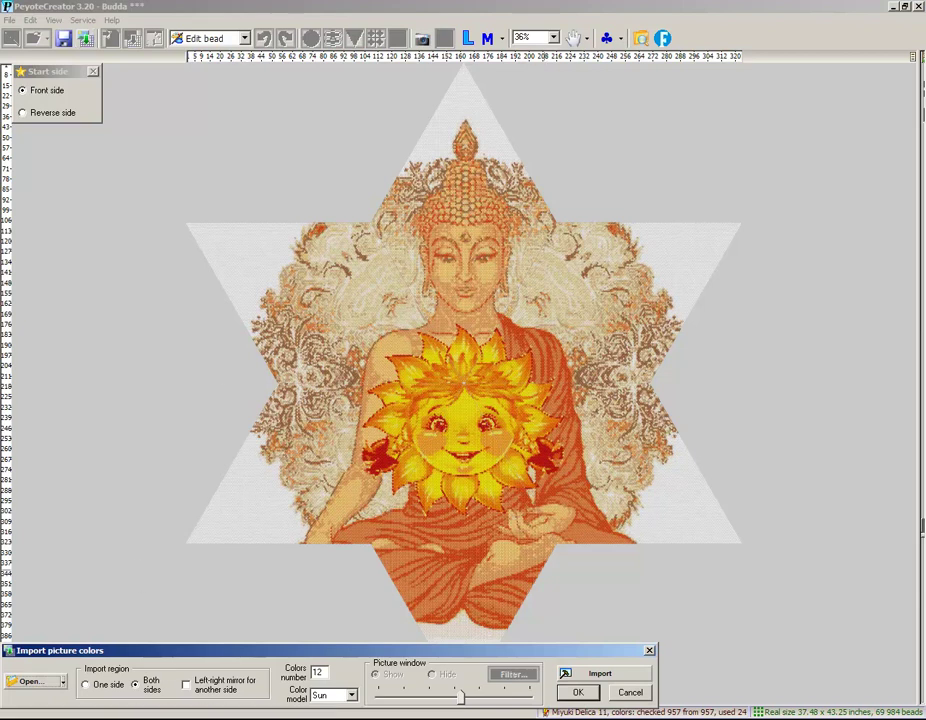
pyautogui.click(650, 653)
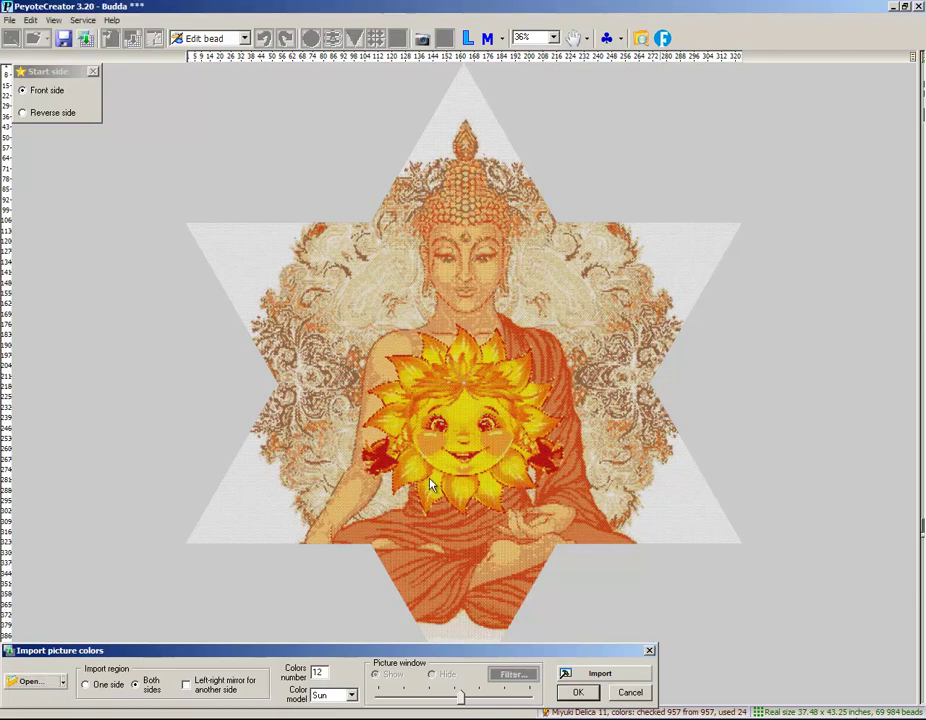
pyautogui.click(112, 39)
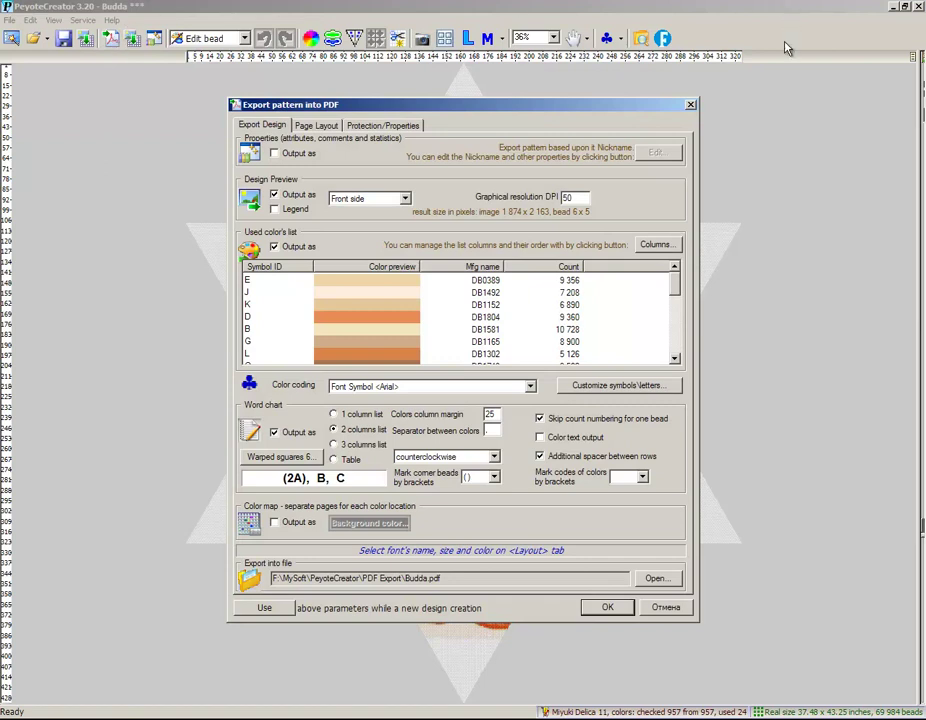
pyautogui.click(691, 105)
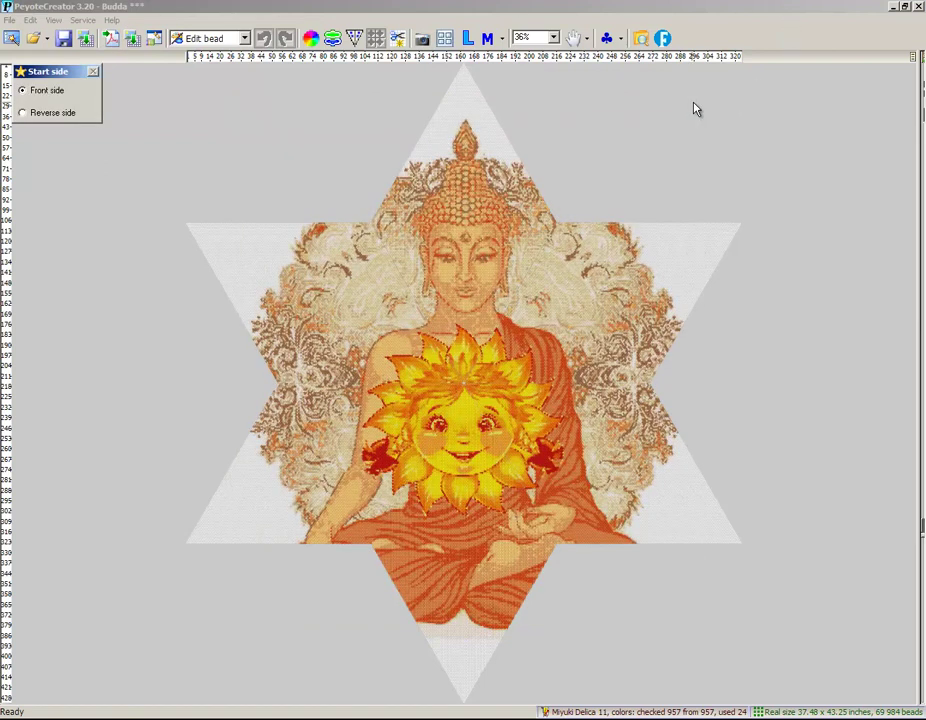
# Show the color palette and limit its list to the used colors.
pyautogui.click(912, 62)
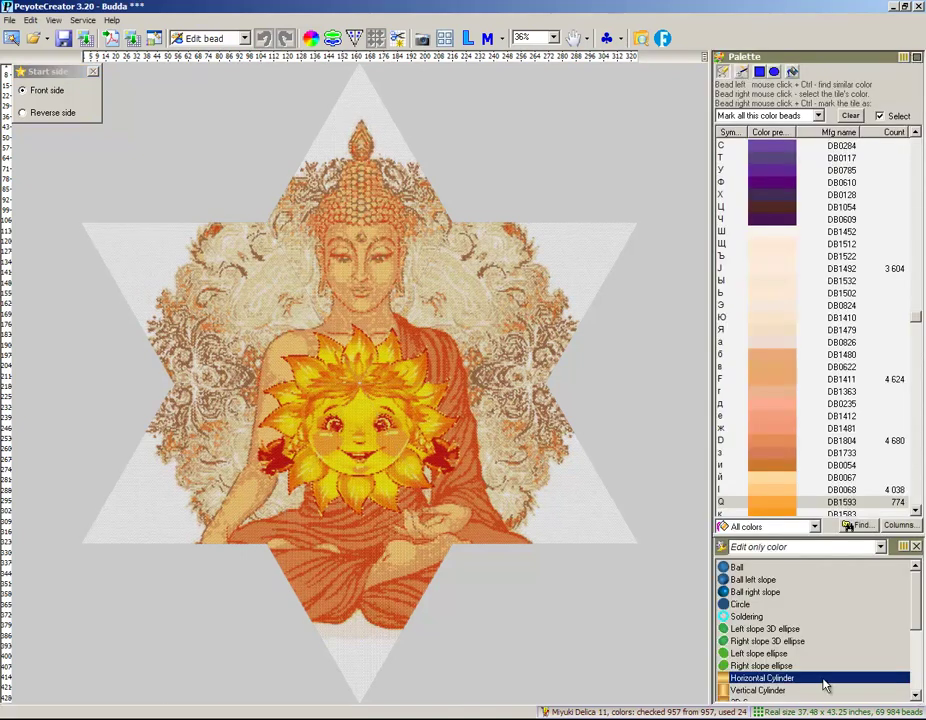
pyautogui.click(780, 526)
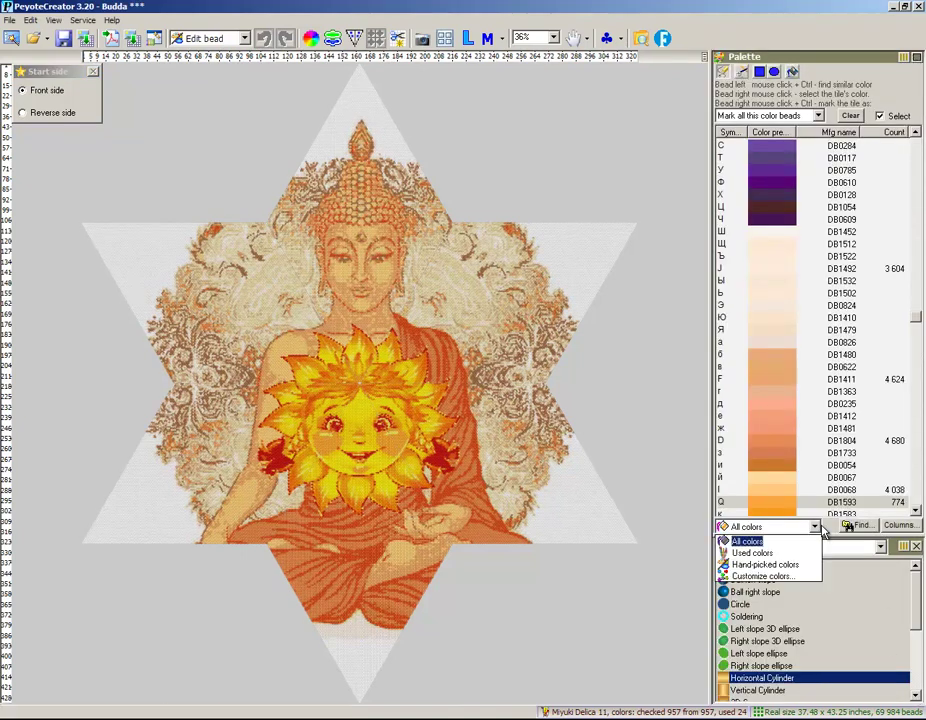
pyautogui.click(766, 554)
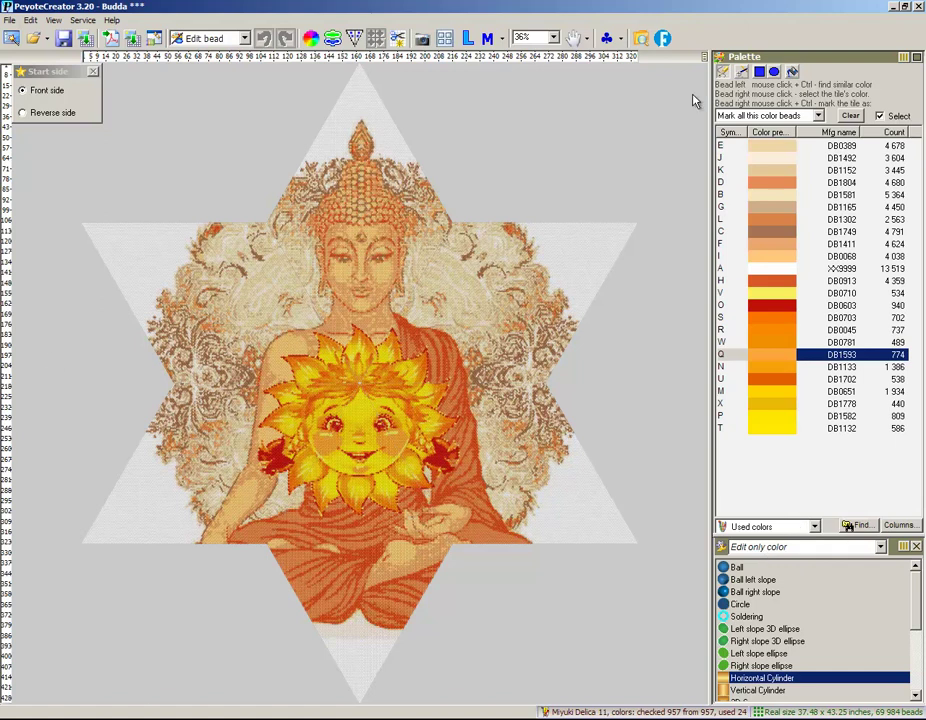